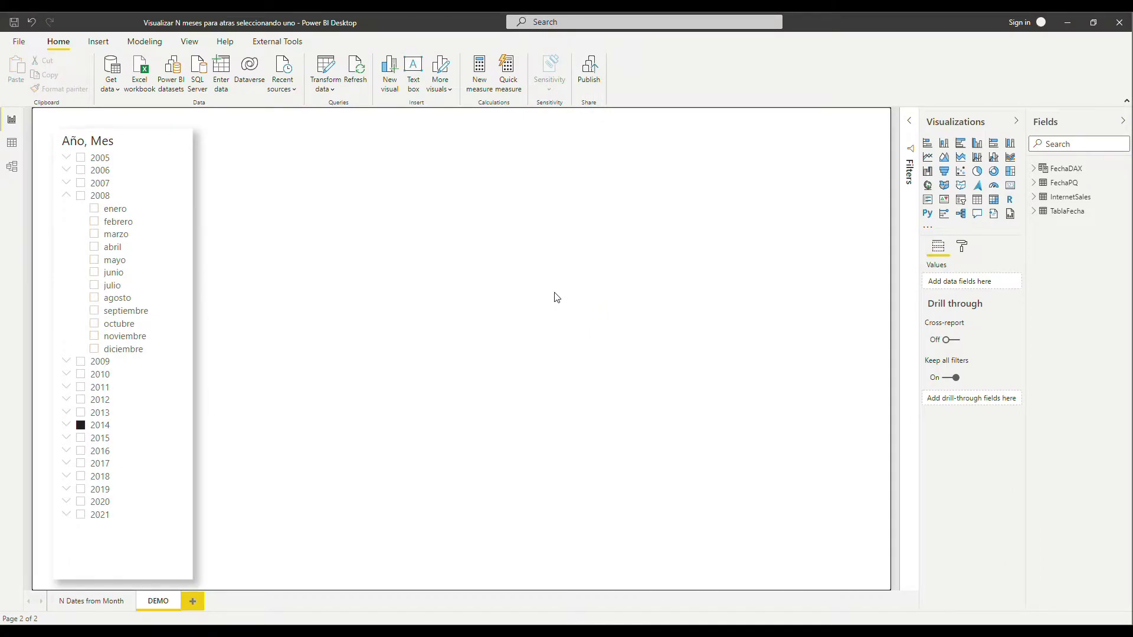
# In the model diagram, move the InternetSales and TablaFecha table cards farther away from the FechaDAX and FechaPQ cards.
pyautogui.click(12, 168)
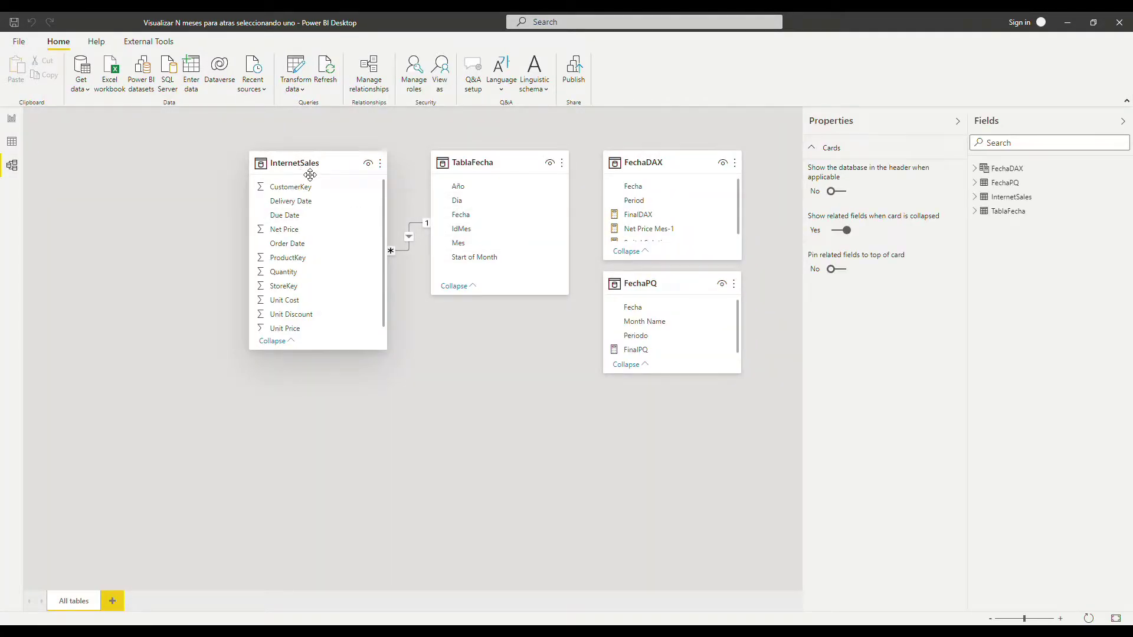
pyautogui.moveTo(309, 165); pyautogui.dragTo(273, 163)
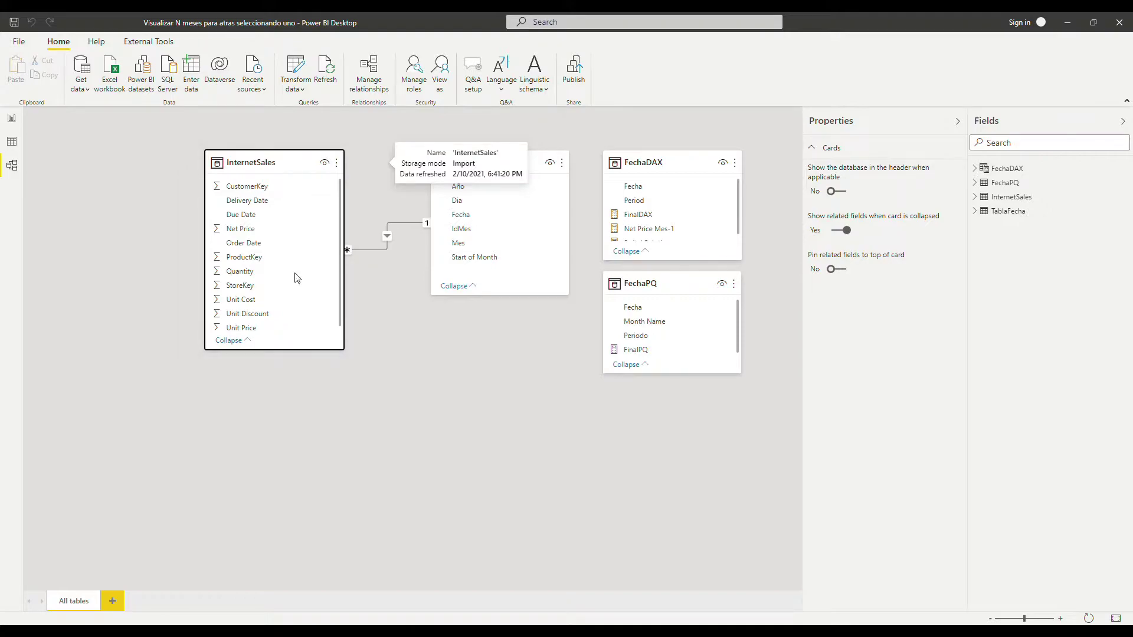
pyautogui.moveTo(496, 168); pyautogui.dragTo(478, 153)
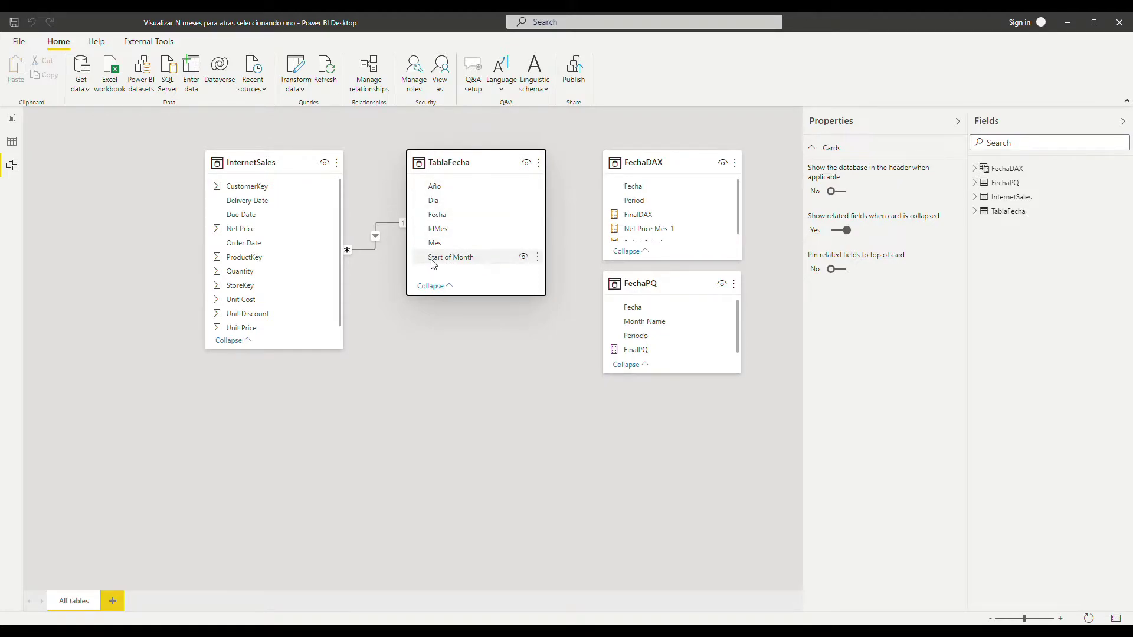
# Review the TablaFecha rows, the DAX formula that builds FechaDAX, and the Fecha, Periodo and Month Name columns of FechaPQ.
pyautogui.click(11, 142)
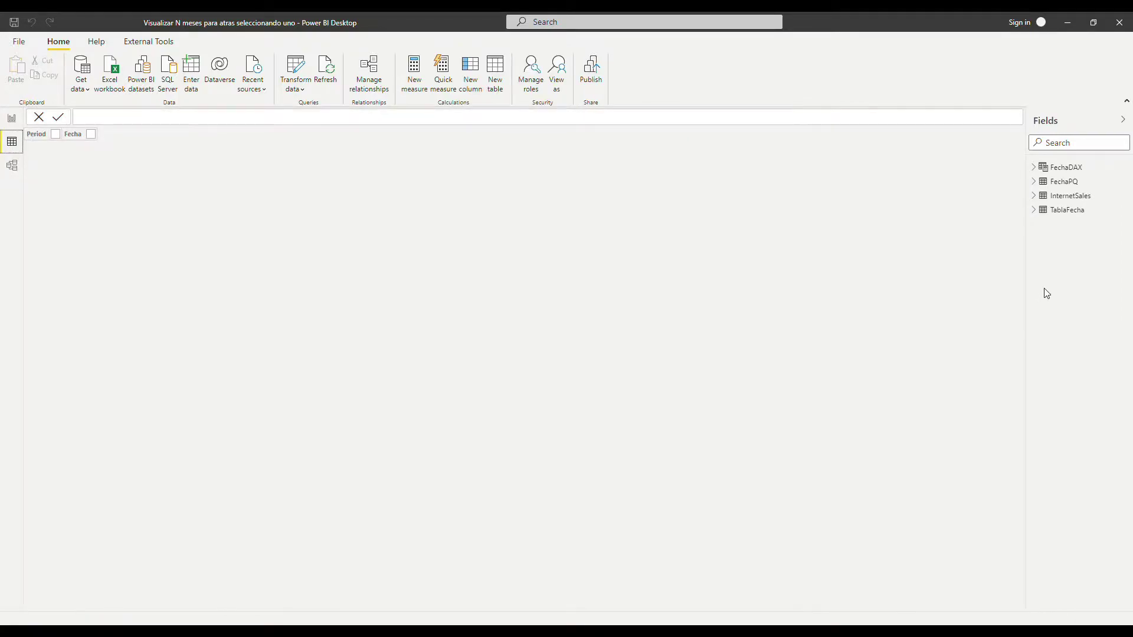
pyautogui.click(1071, 210)
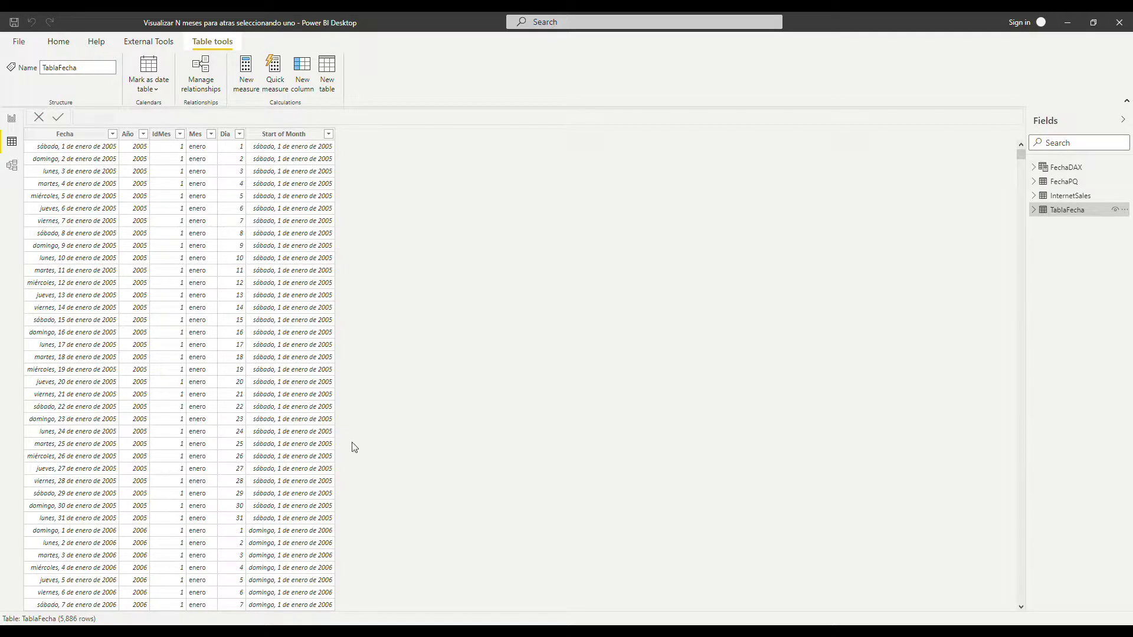
pyautogui.click(1070, 167)
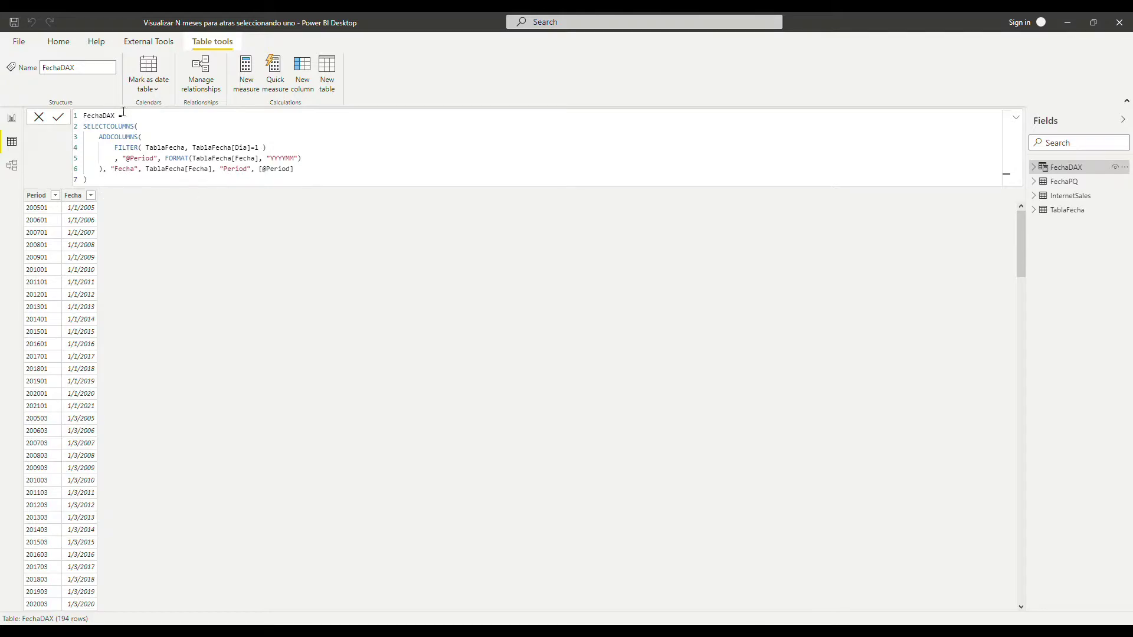
pyautogui.click(59, 41)
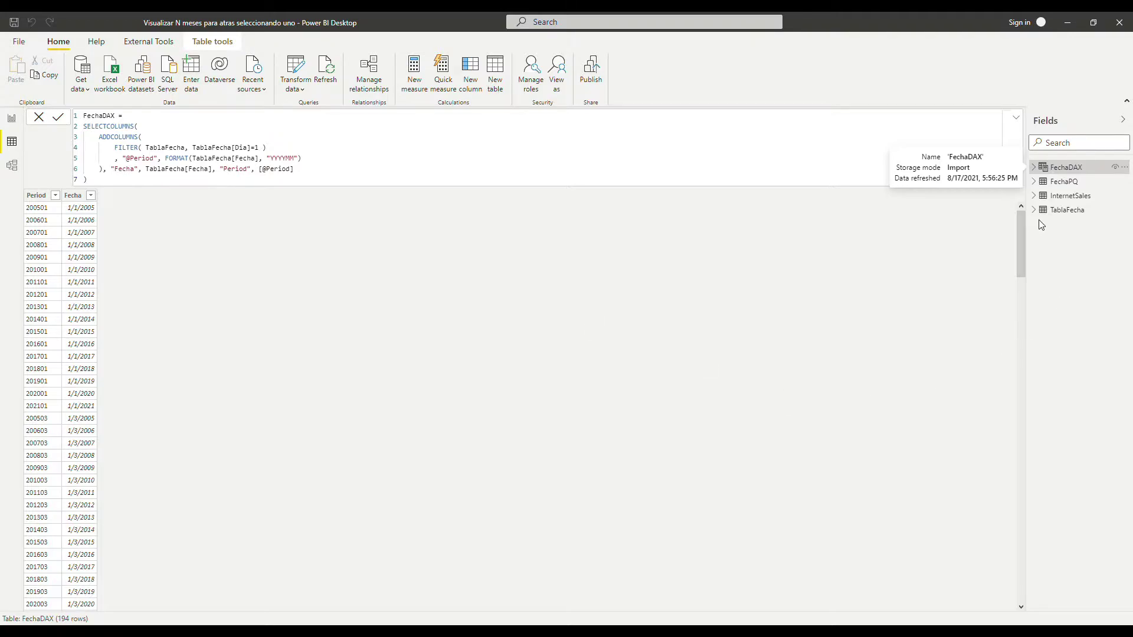
pyautogui.click(1076, 184)
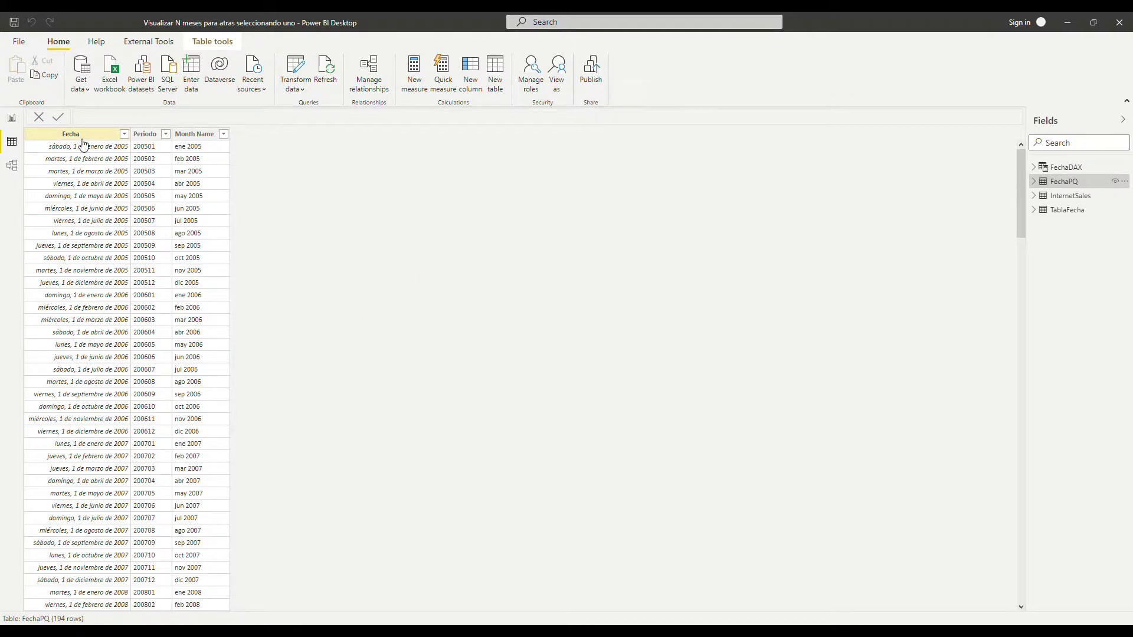
pyautogui.click(150, 138)
pyautogui.click(200, 137)
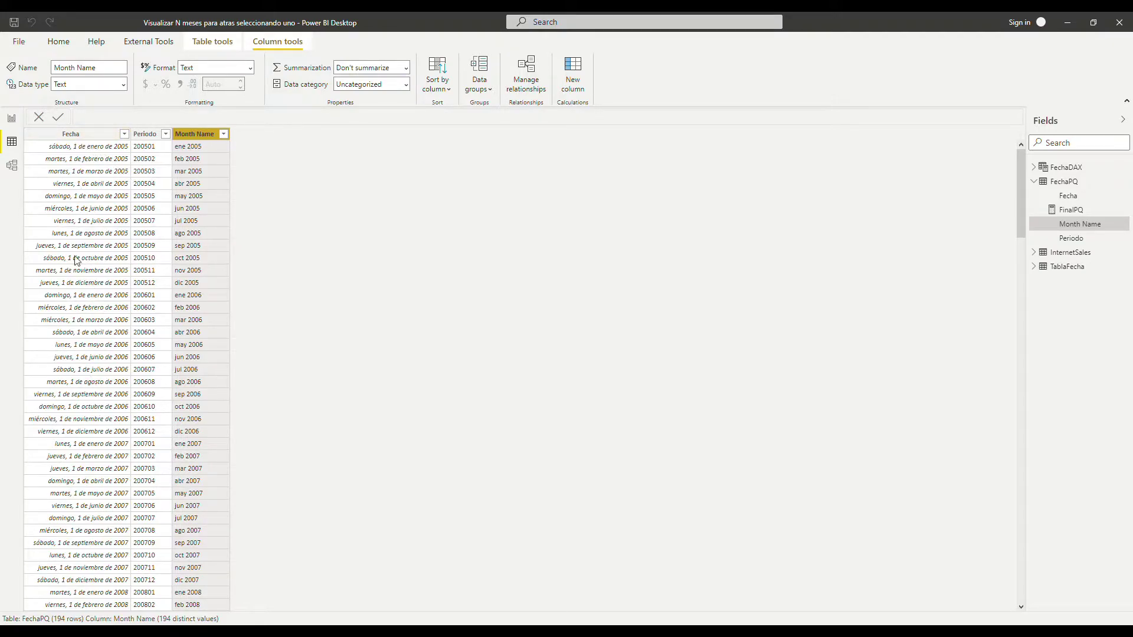
pyautogui.click(89, 137)
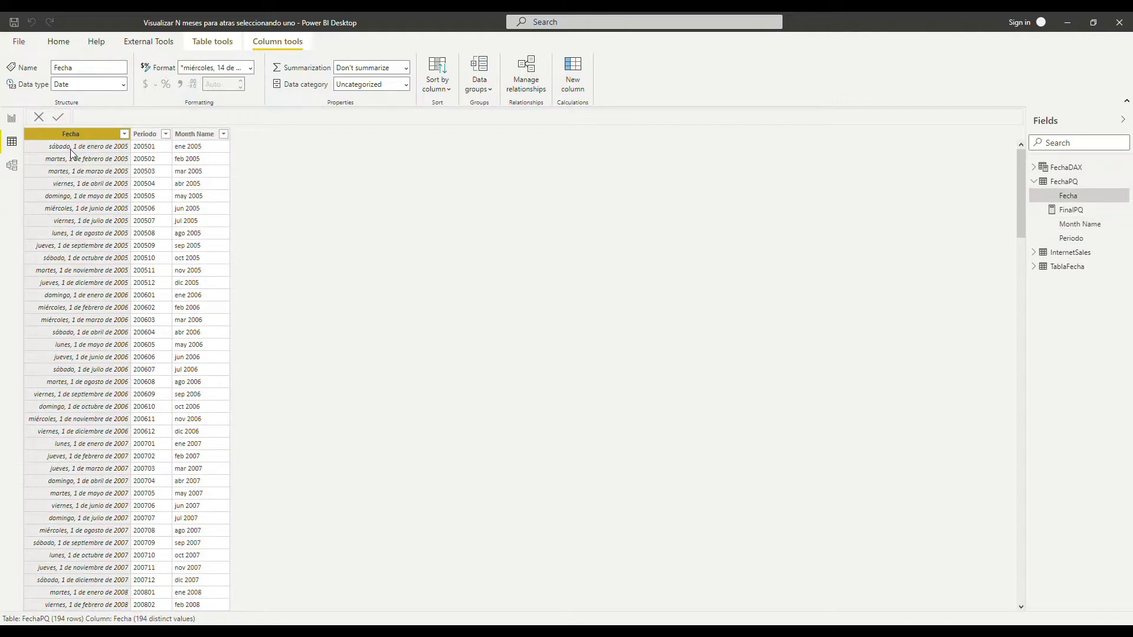
pyautogui.click(74, 150)
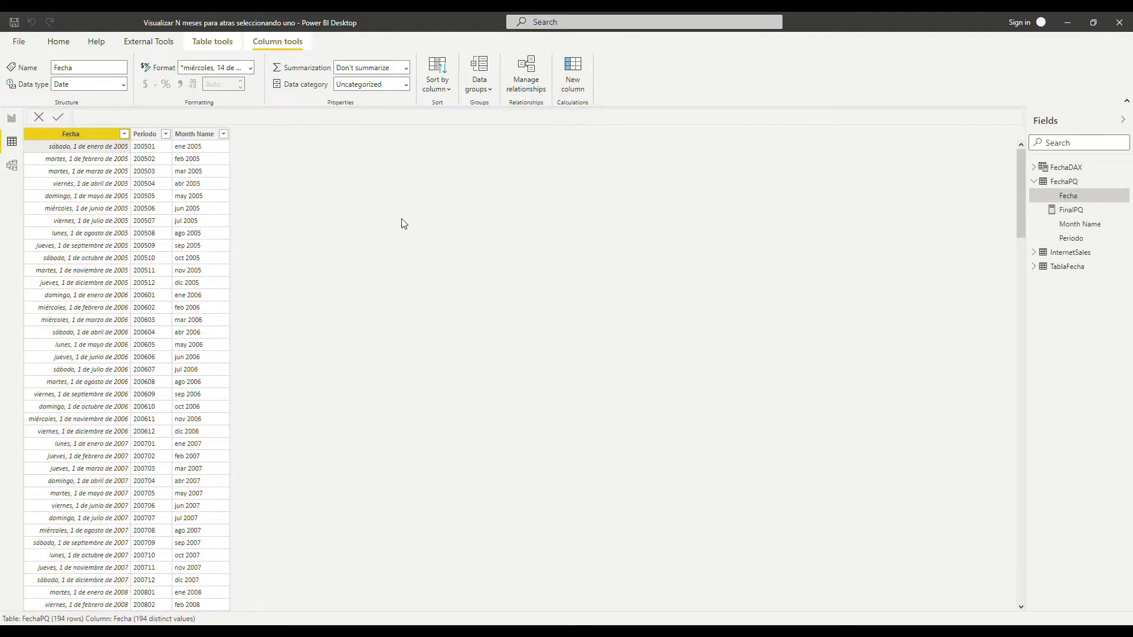
# On the DEMO report page, filter the Año, Mes slicer to mayo 2008.
pyautogui.click(12, 119)
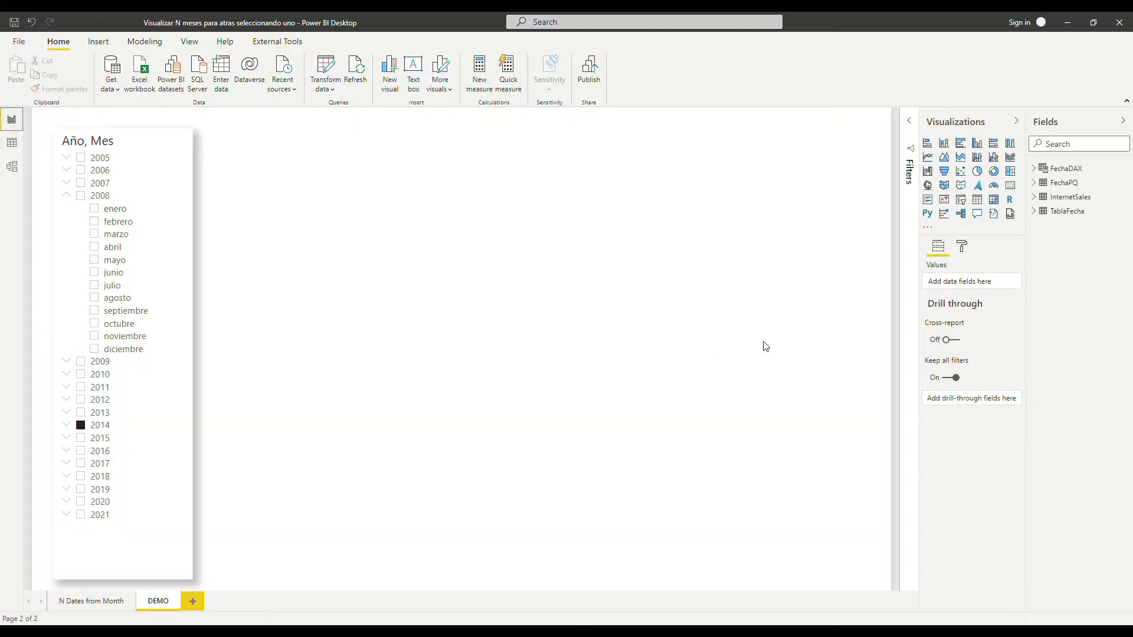
pyautogui.click(1038, 212)
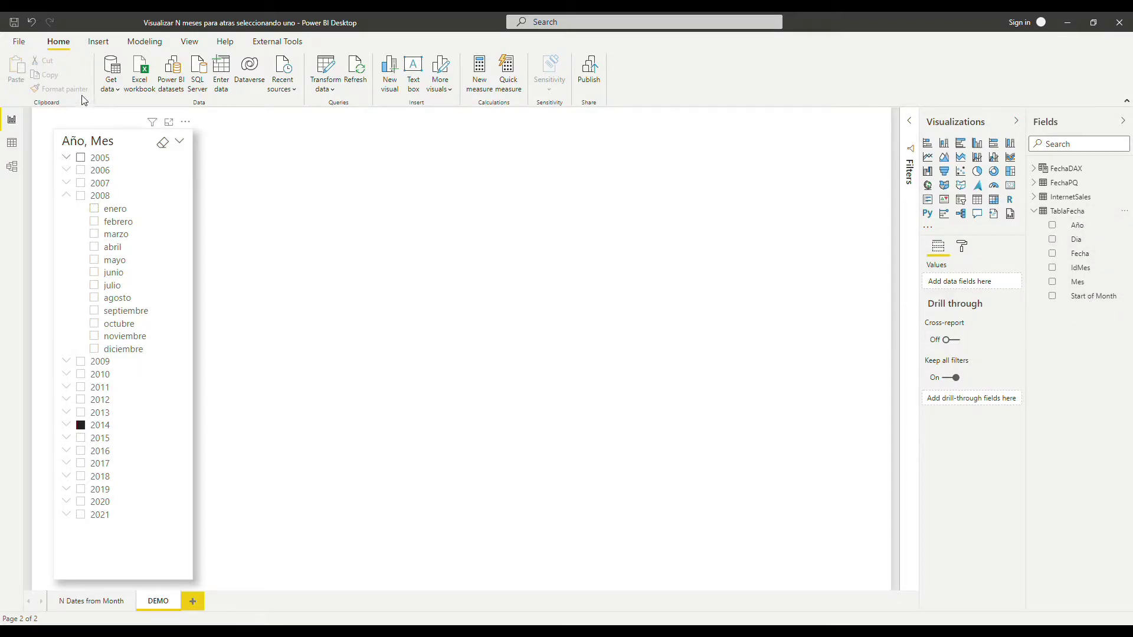
pyautogui.click(106, 146)
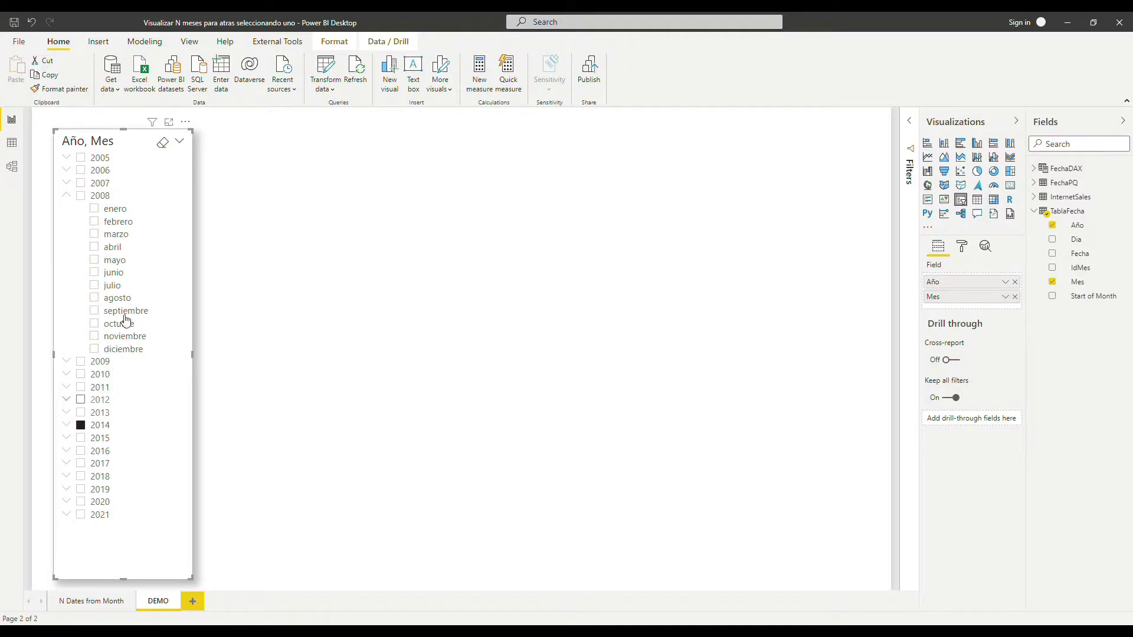
pyautogui.click(118, 262)
# Add a stacked column chart to the page with the Period field of FechaDAX as its axis.
pyautogui.click(1040, 169)
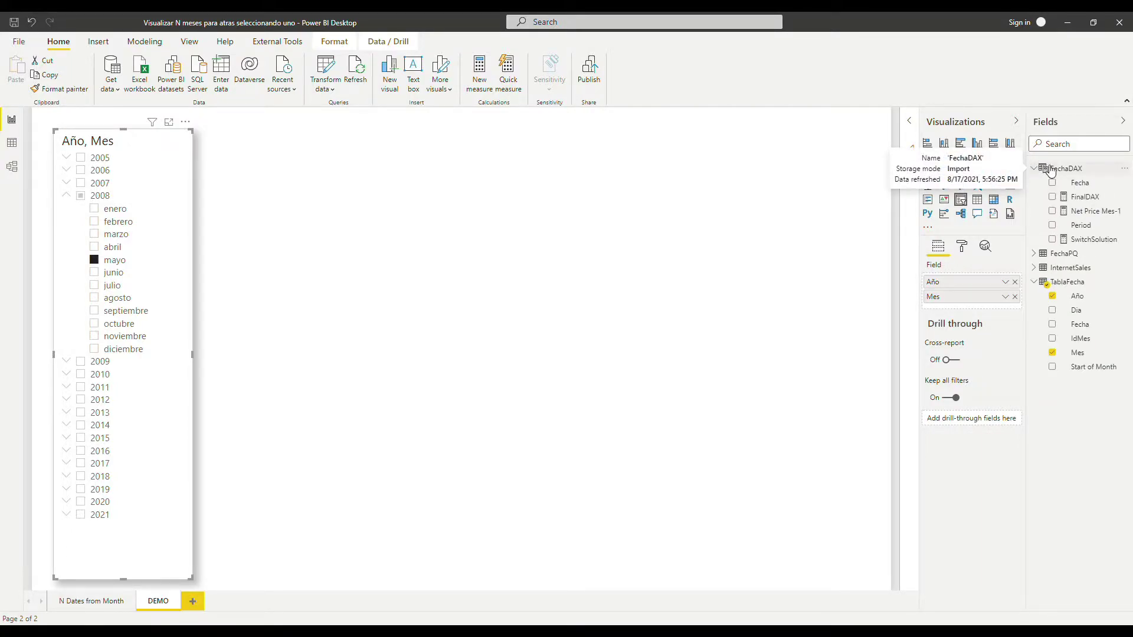
pyautogui.click(1079, 227)
pyautogui.moveTo(379, 463); pyautogui.dragTo(387, 420)
pyautogui.click(944, 143)
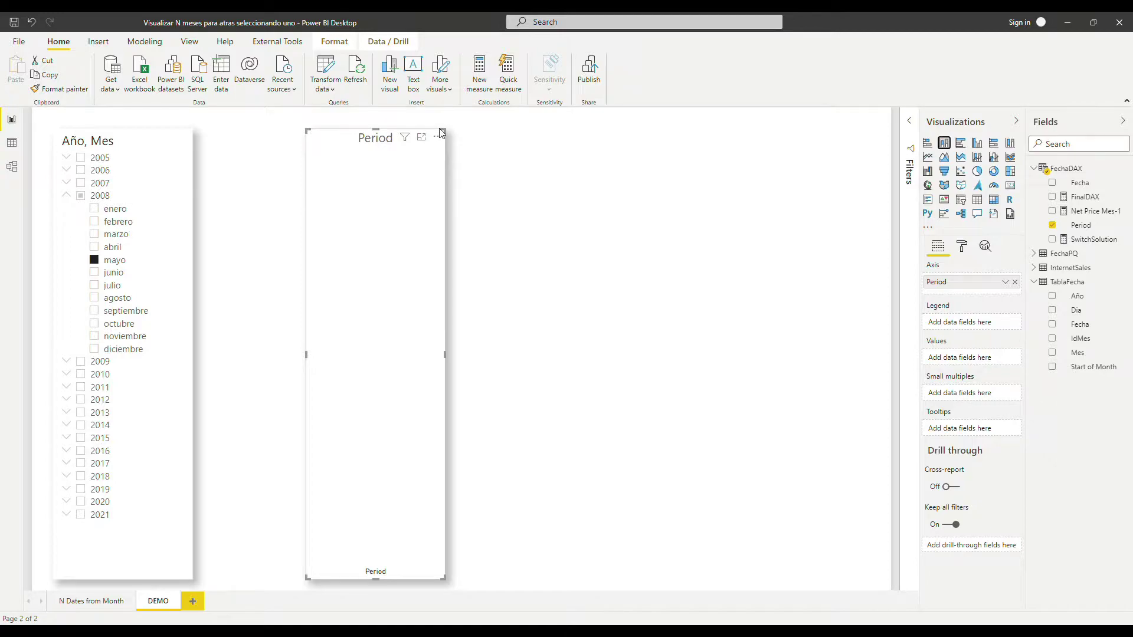
# Resize and move the Period chart into a wide, low rectangle beside the slicer in the lower half of the page.
pyautogui.moveTo(445, 134); pyautogui.dragTo(730, 385)
pyautogui.moveTo(678, 425); pyautogui.dragTo(597, 430)
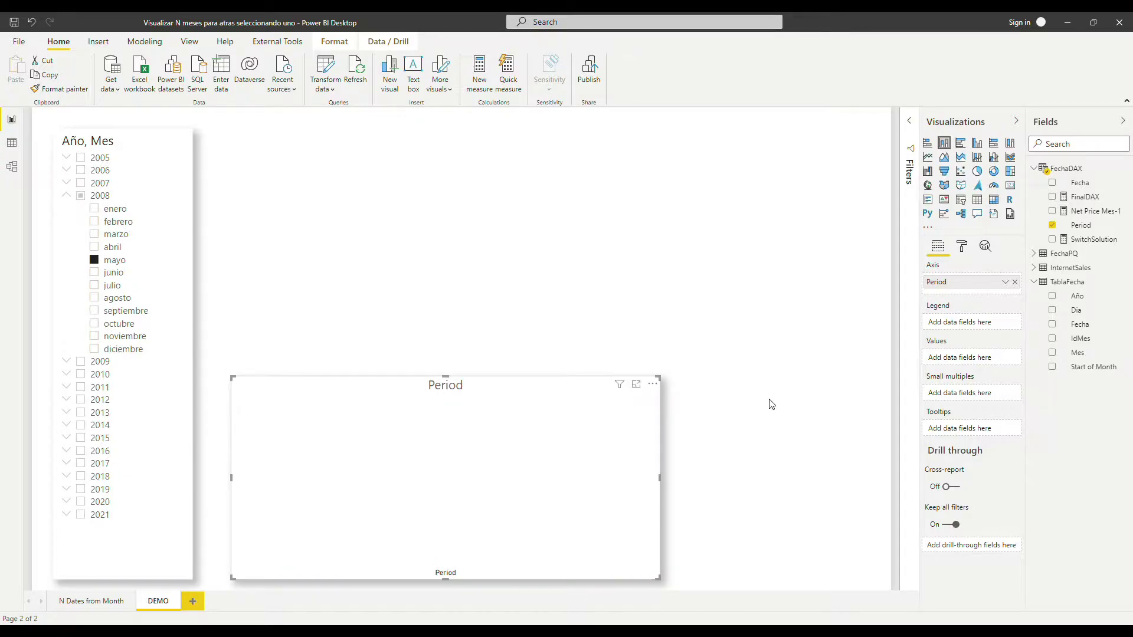
pyautogui.click(751, 401)
pyautogui.click(641, 412)
pyautogui.moveTo(660, 380); pyautogui.dragTo(738, 362)
pyautogui.click(757, 422)
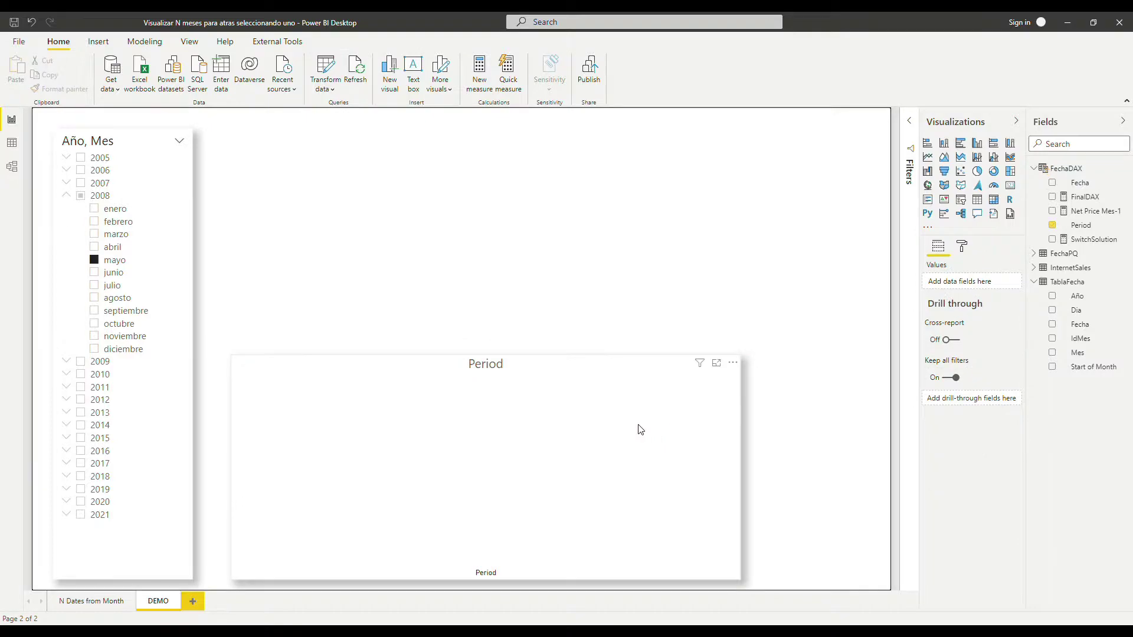
# Add the SwitchSolution measure as the chart's values and test it by switching the slicer to junio and julio 2008.
pyautogui.click(628, 423)
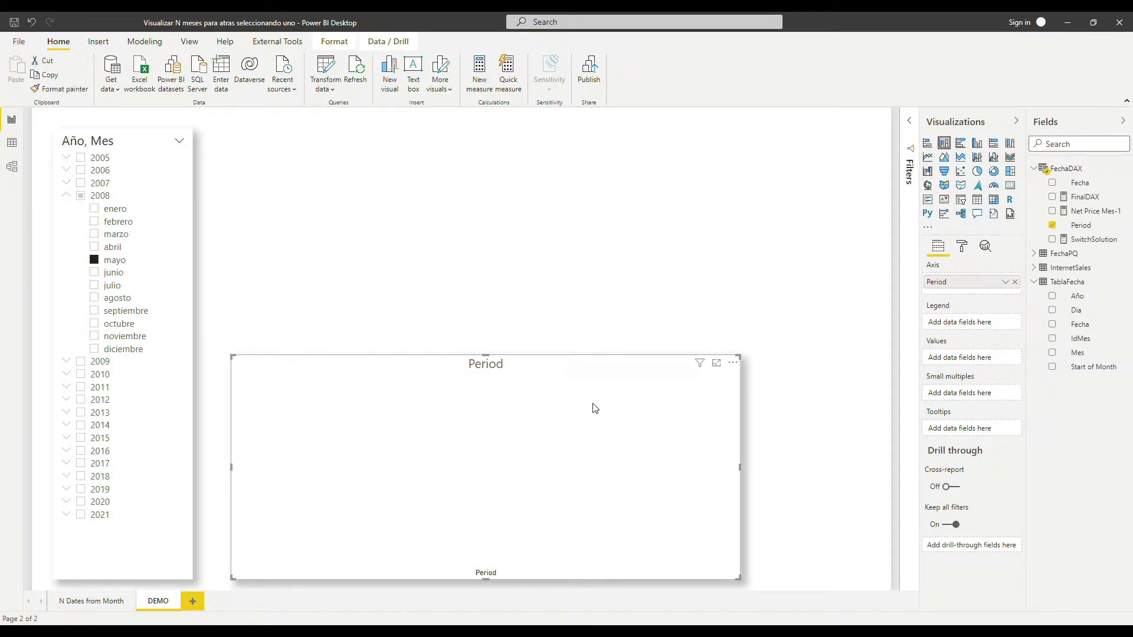
pyautogui.moveTo(1078, 243); pyautogui.dragTo(417, 452)
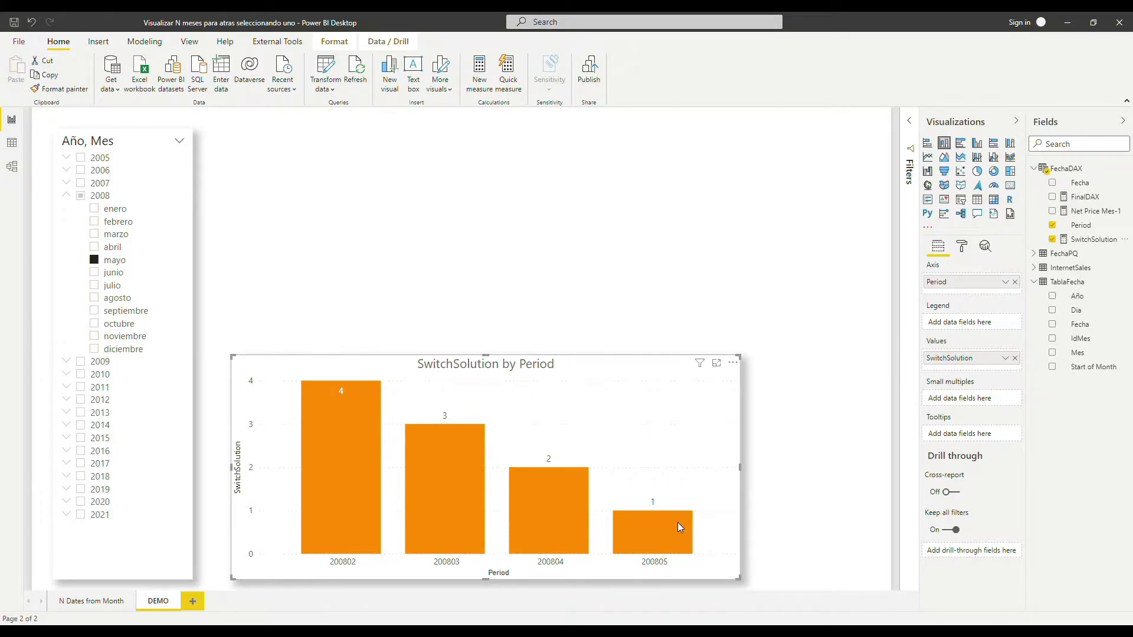
pyautogui.moveTo(679, 528)
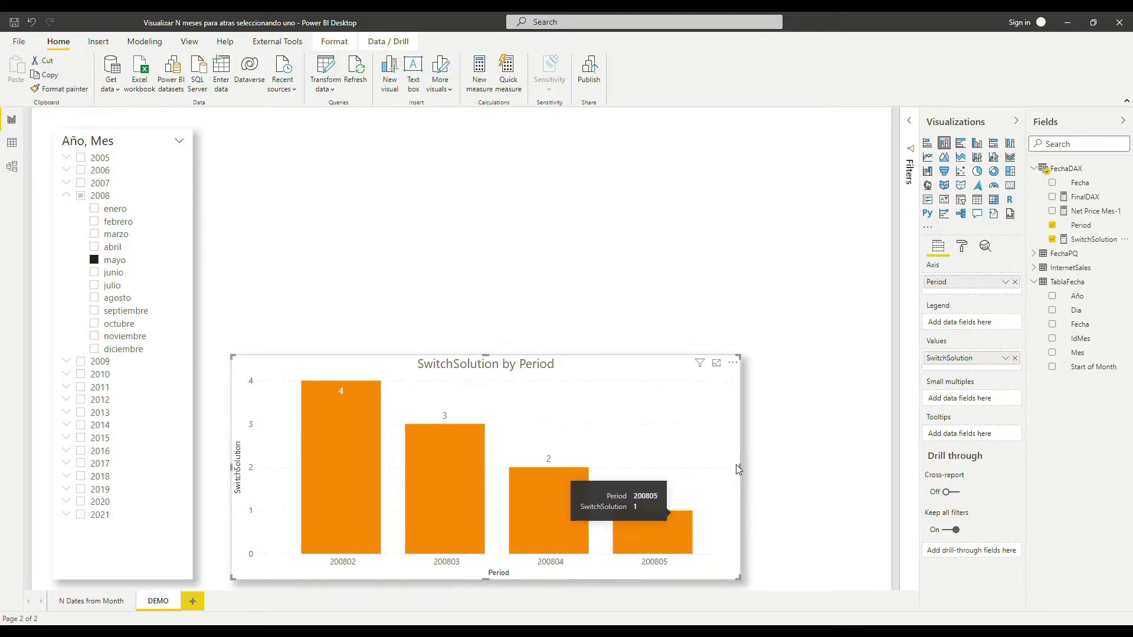
pyautogui.click(122, 275)
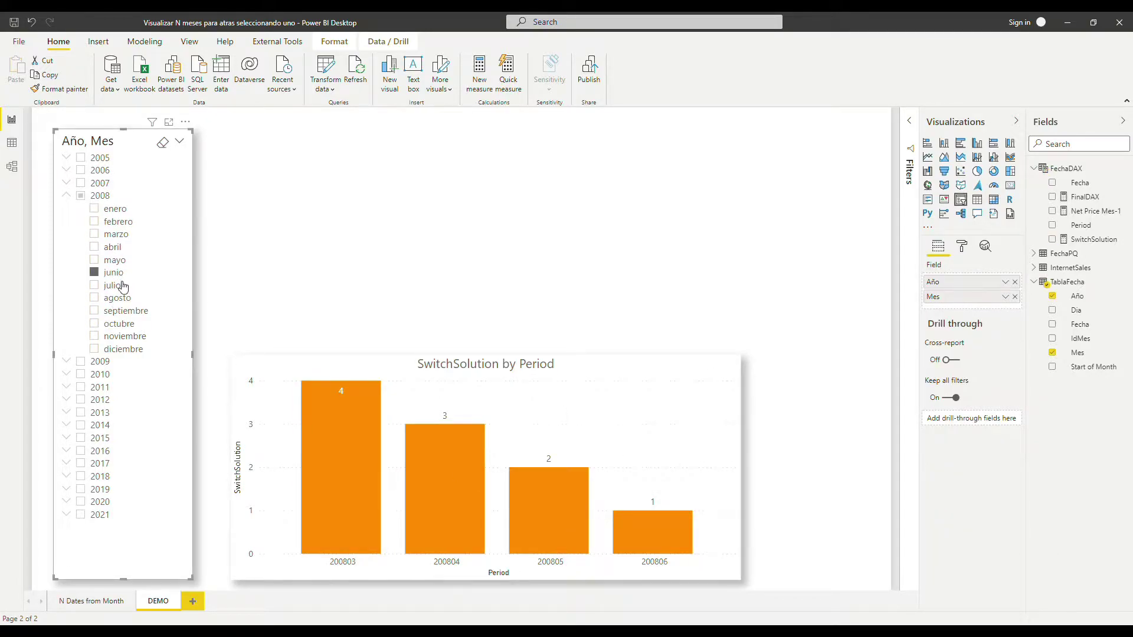
pyautogui.click(121, 287)
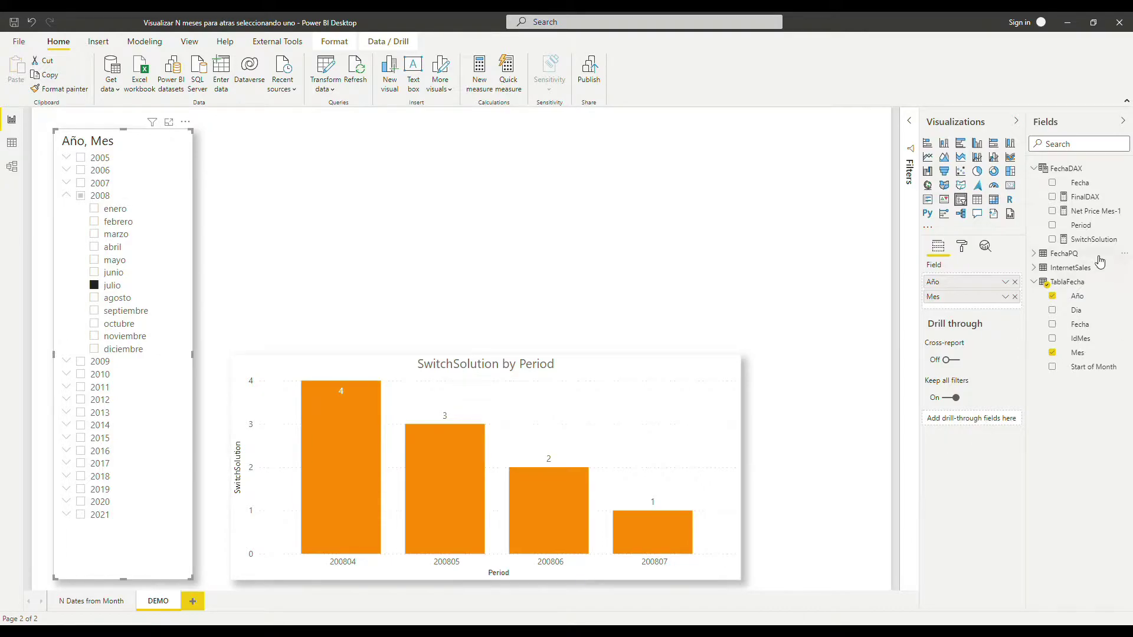
# Open the SwitchSolution measure's formula and examine its __fecha and __actual variables, including the MIN and SELECTEDVALUE expressions.
pyautogui.click(1095, 239)
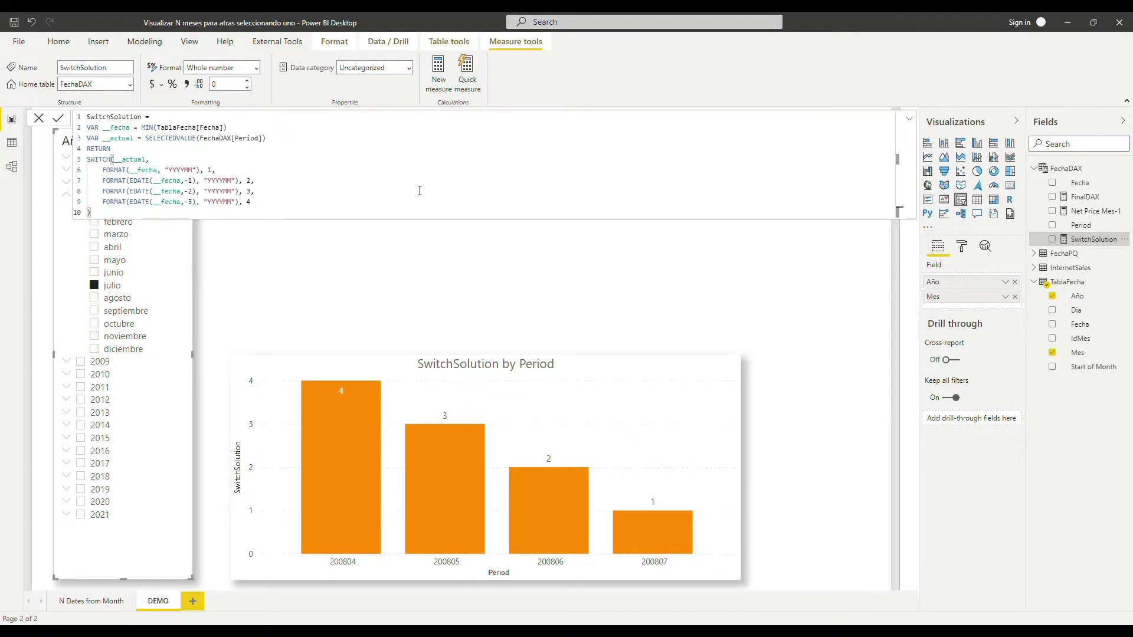
pyautogui.click(246, 128)
pyautogui.hotkey('shift', 'Home')
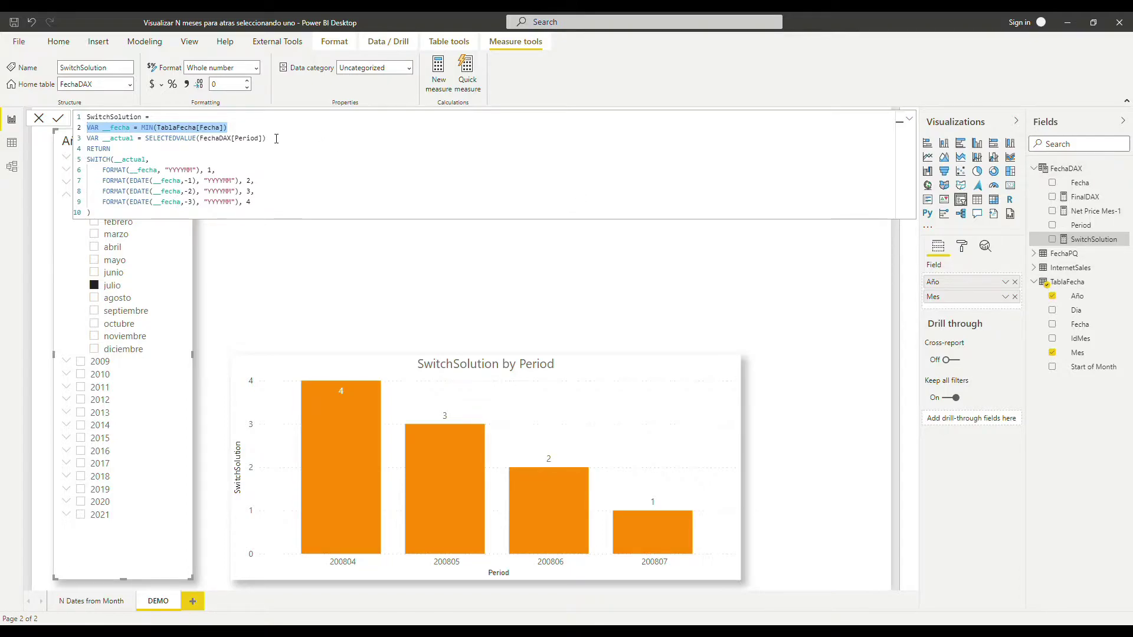
pyautogui.moveTo(267, 138); pyautogui.dragTo(80, 142)
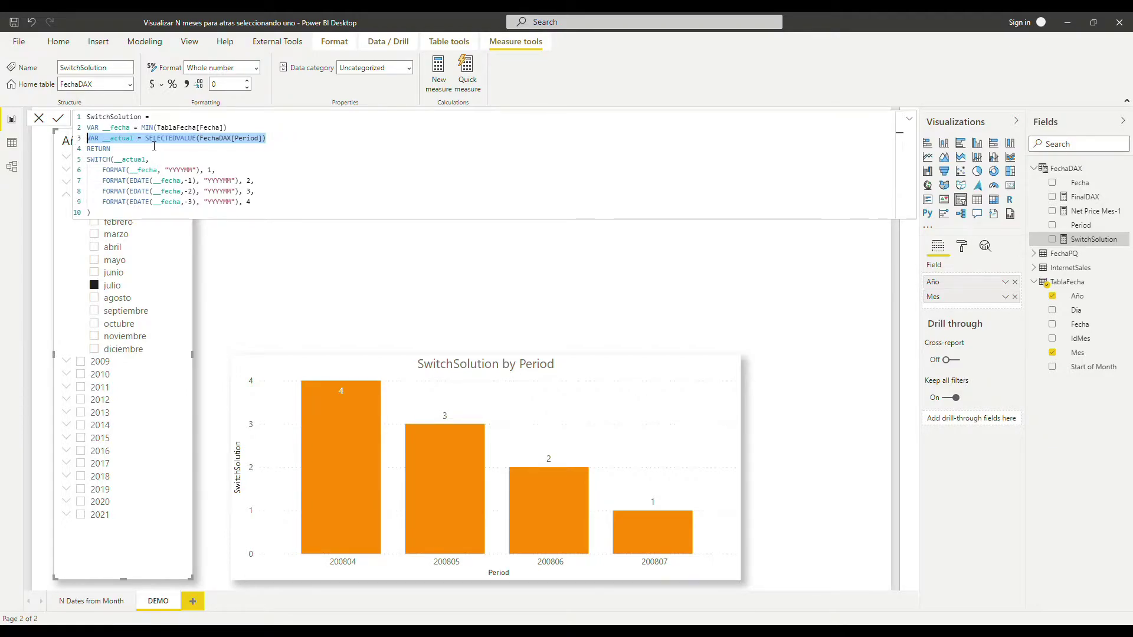
pyautogui.click(153, 146)
pyautogui.moveTo(150, 144); pyautogui.dragTo(282, 144)
pyautogui.click(275, 143)
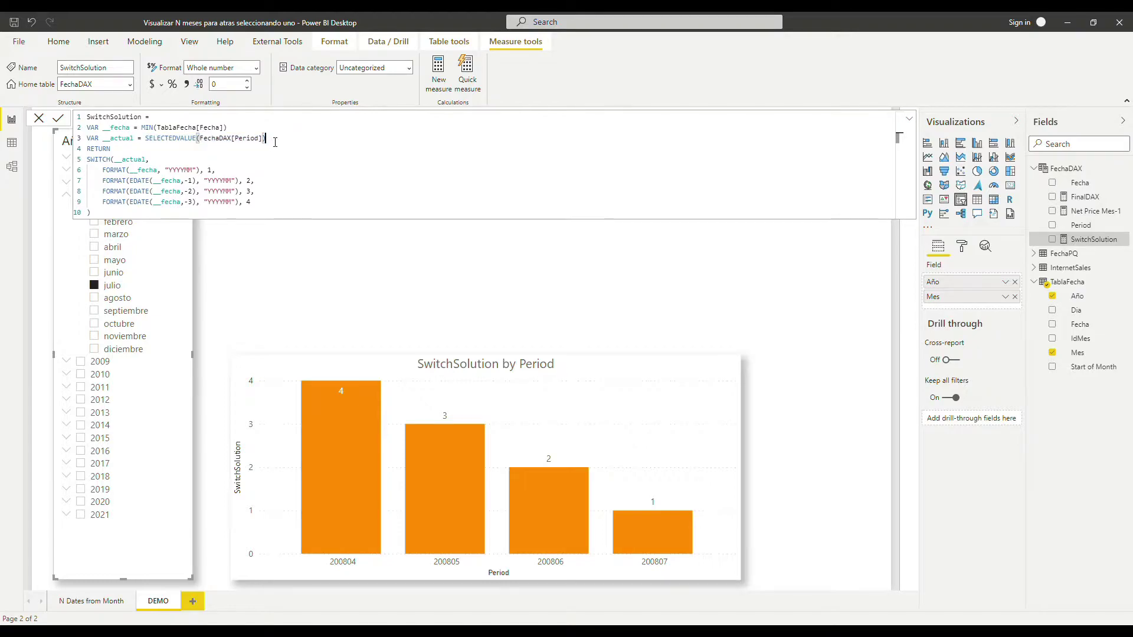
pyautogui.moveTo(273, 144); pyautogui.dragTo(152, 143)
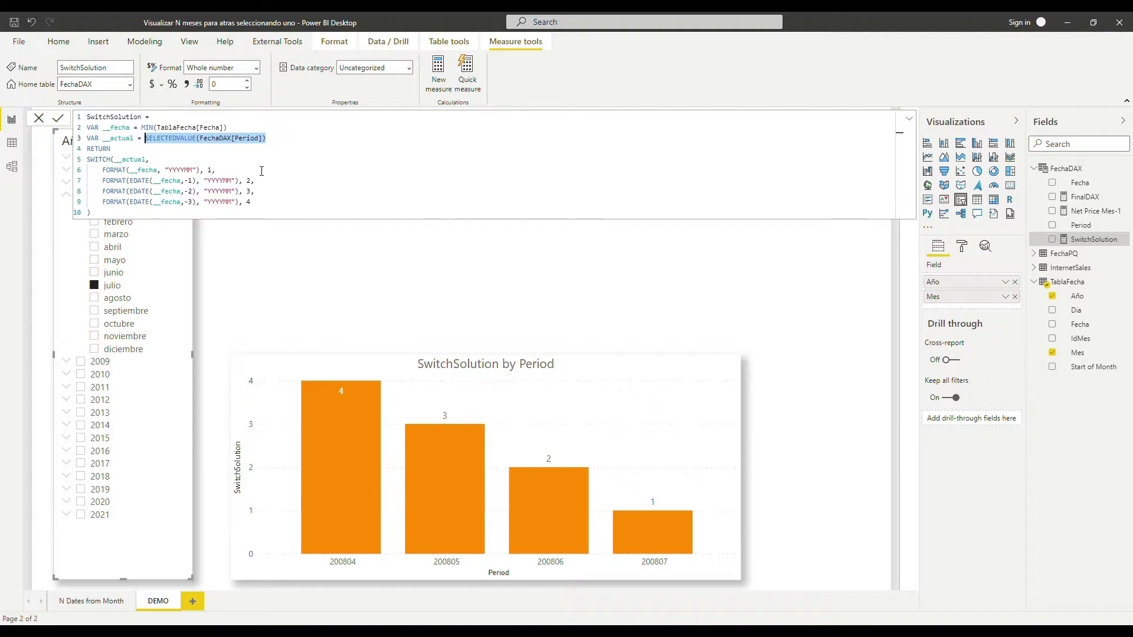
pyautogui.doubleClick(181, 142)
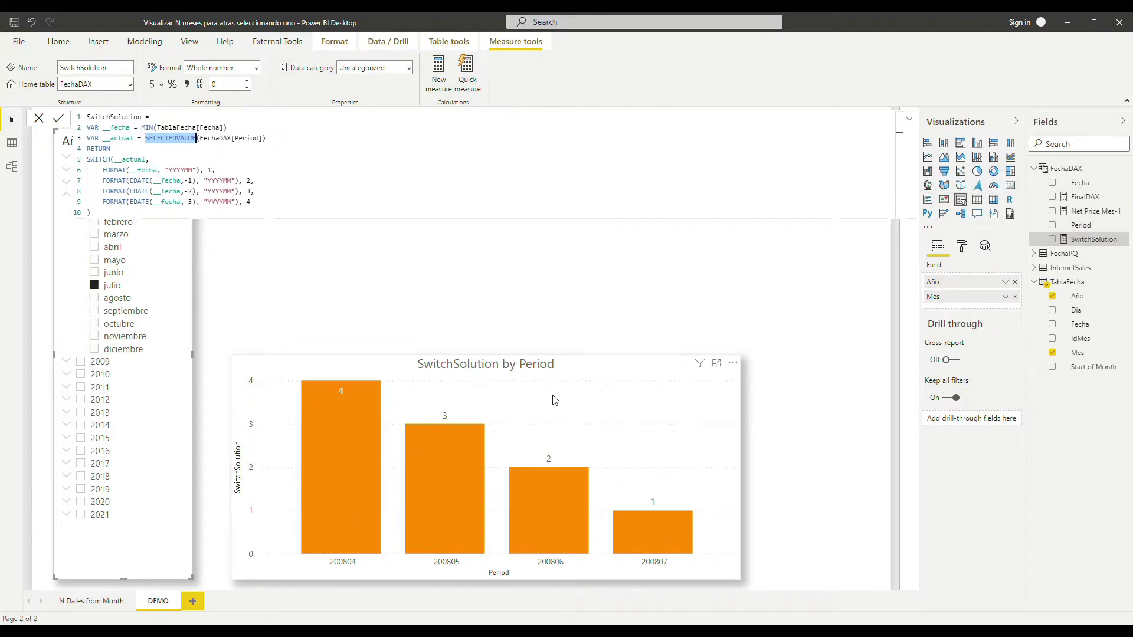
pyautogui.moveTo(290, 138); pyautogui.dragTo(87, 140)
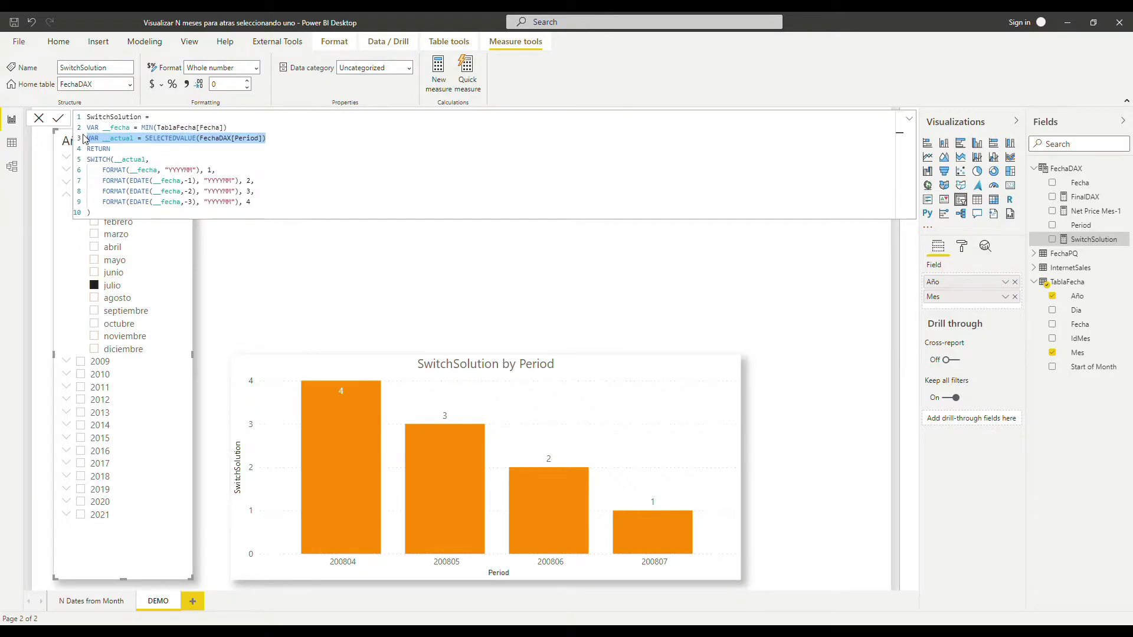
pyautogui.doubleClick(98, 149)
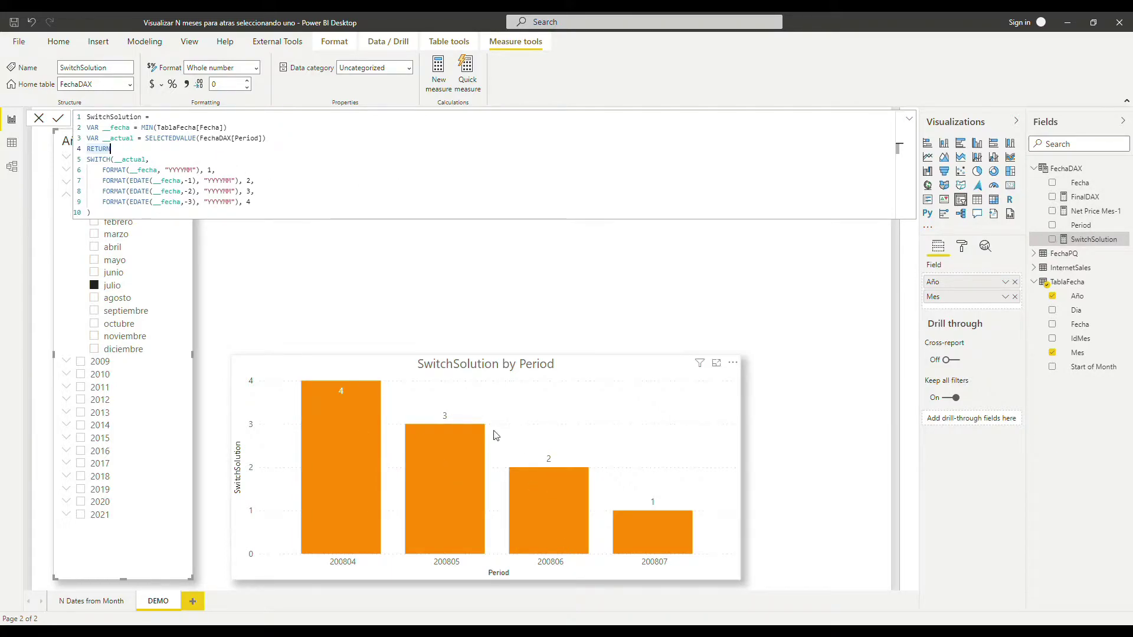
# Examine how the SWITCH expression compares __actual with its first case, FORMAT(__fecha, "YYYYMM"), and the value 1 it returns.
pyautogui.moveTo(87, 160); pyautogui.dragTo(145, 160)
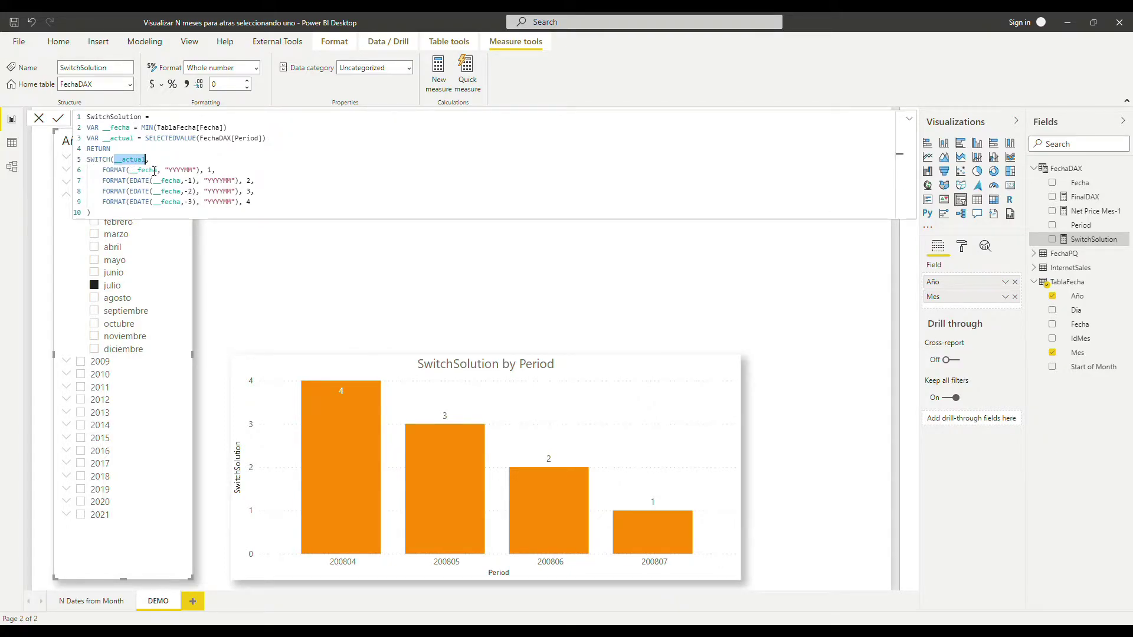
pyautogui.tripleClick(128, 165)
pyautogui.doubleClick(130, 166)
pyautogui.moveTo(266, 141); pyautogui.dragTo(196, 140)
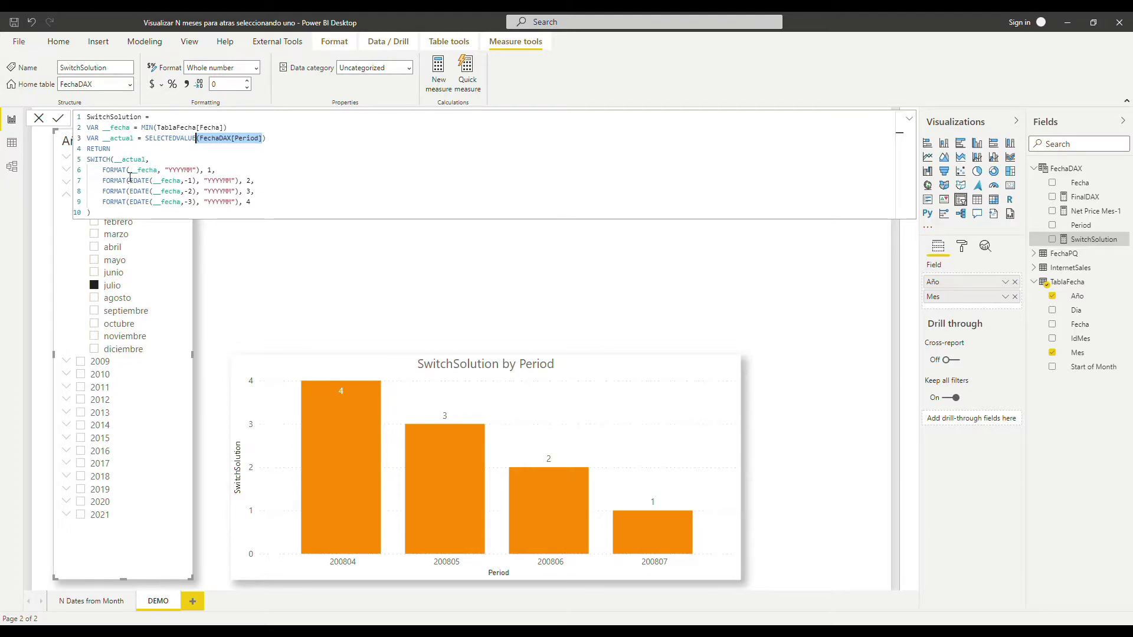
pyautogui.moveTo(102, 170); pyautogui.dragTo(200, 171)
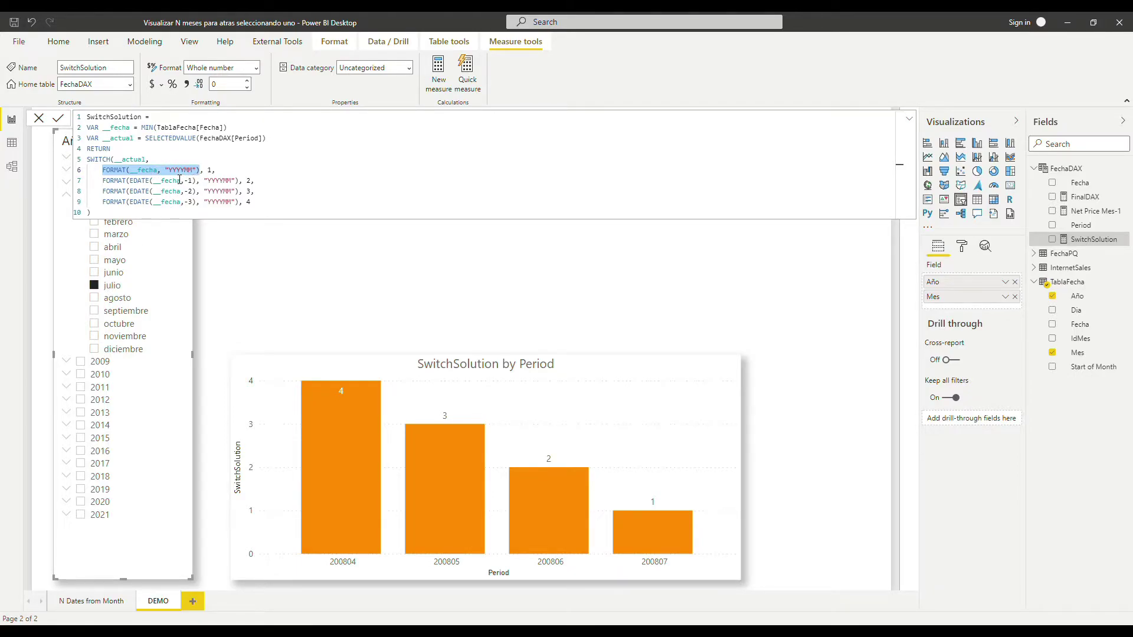
pyautogui.moveTo(207, 170); pyautogui.dragTo(216, 171)
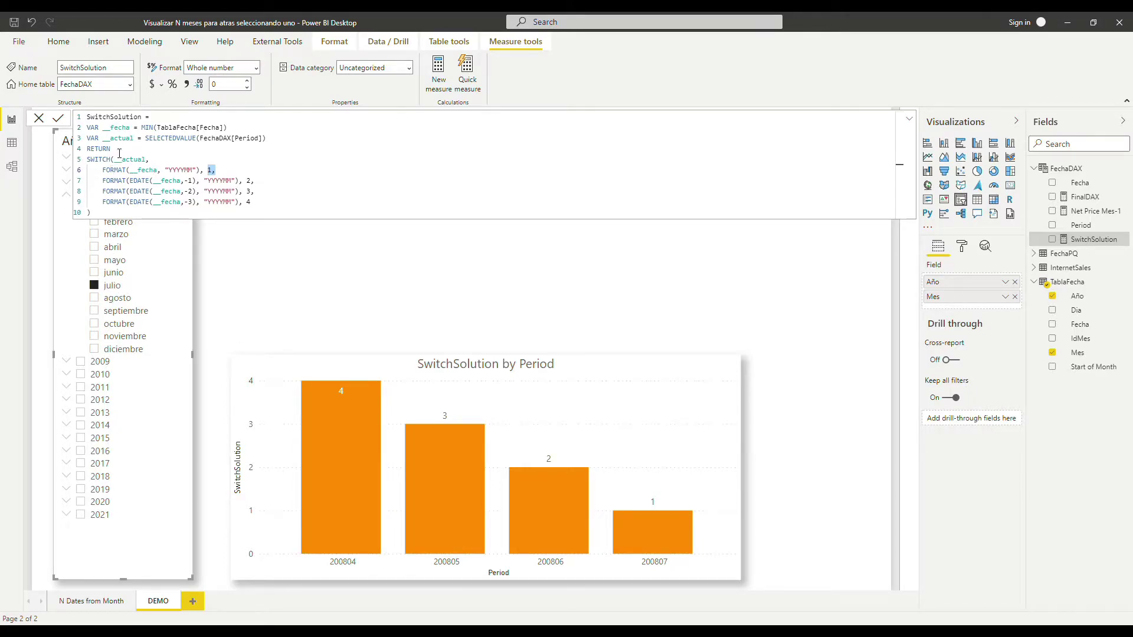
# Examine the SWITCH expression's first return value and its second case, FORMAT(EDATE(__fecha,-1), "YYYYMM"), with the value 2 it returns.
pyautogui.moveTo(196, 181); pyautogui.dragTo(134, 185)
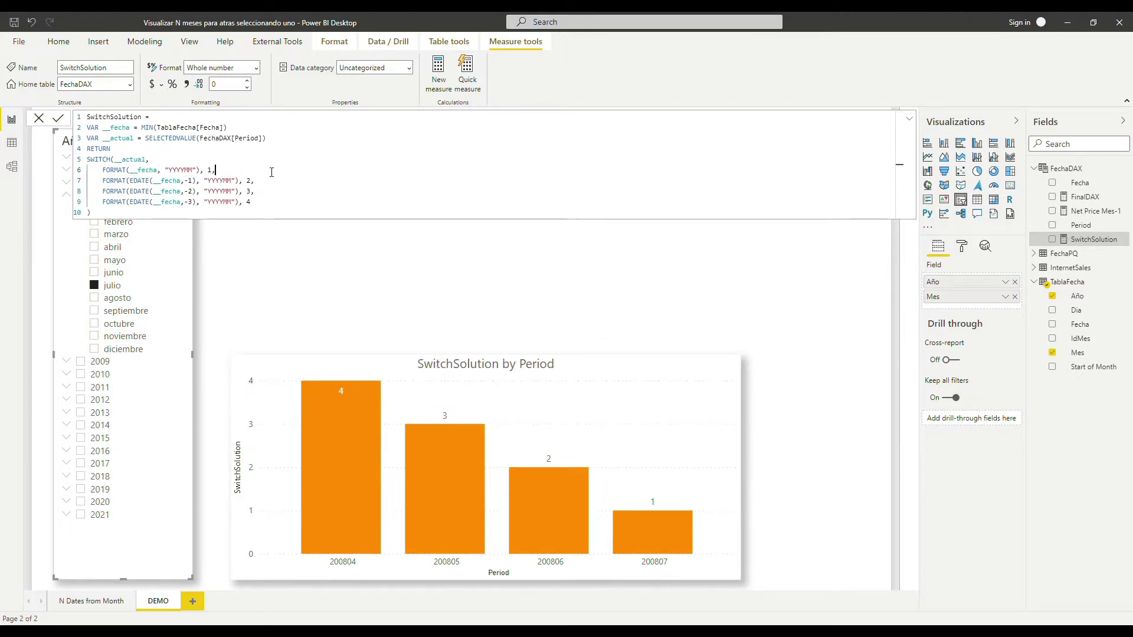
pyautogui.click(215, 171)
pyautogui.moveTo(204, 171); pyautogui.dragTo(216, 171)
pyautogui.click(238, 175)
pyautogui.moveTo(163, 186); pyautogui.dragTo(258, 184)
pyautogui.click(258, 184)
# Open the Net Price Mes-1 measure's formula and examine its DATEADD filter that shifts TablaFecha[Fecha] back one month.
pyautogui.click(1095, 219)
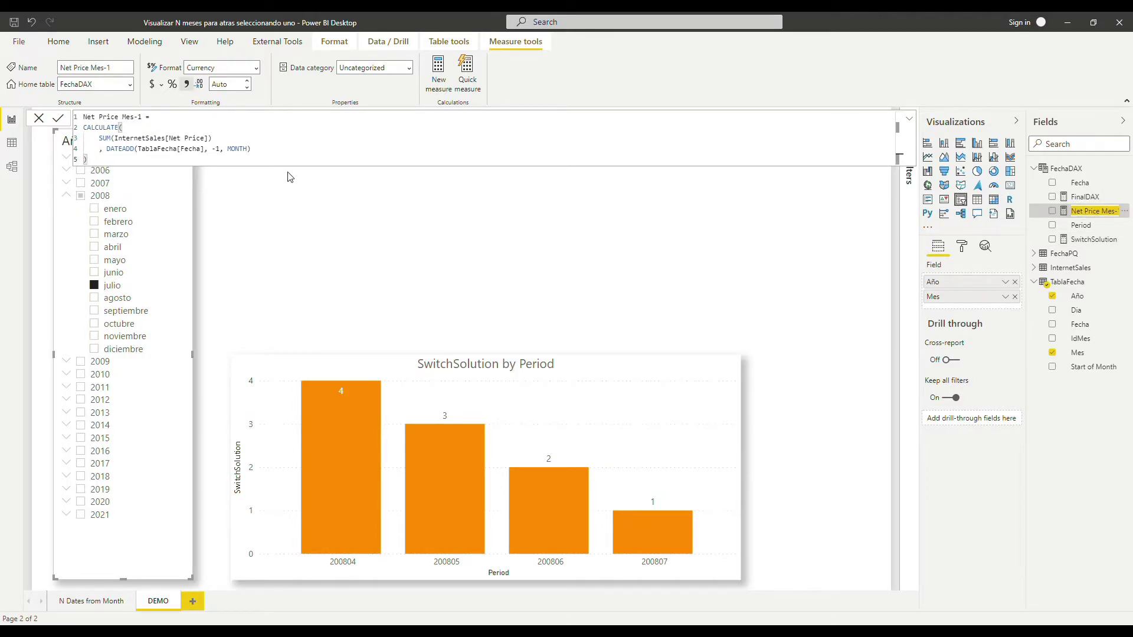
pyautogui.moveTo(99, 138)
pyautogui.mouseDown()
pyautogui.moveTo(245, 149)
pyautogui.moveTo(110, 153)
pyautogui.mouseUp()
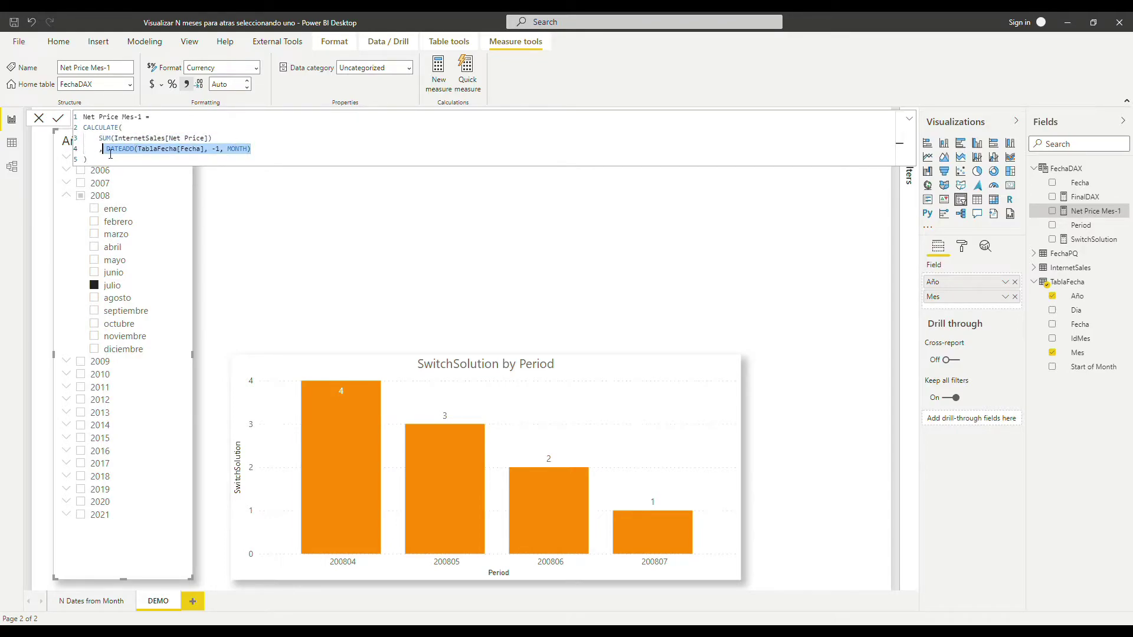
pyautogui.click(313, 161)
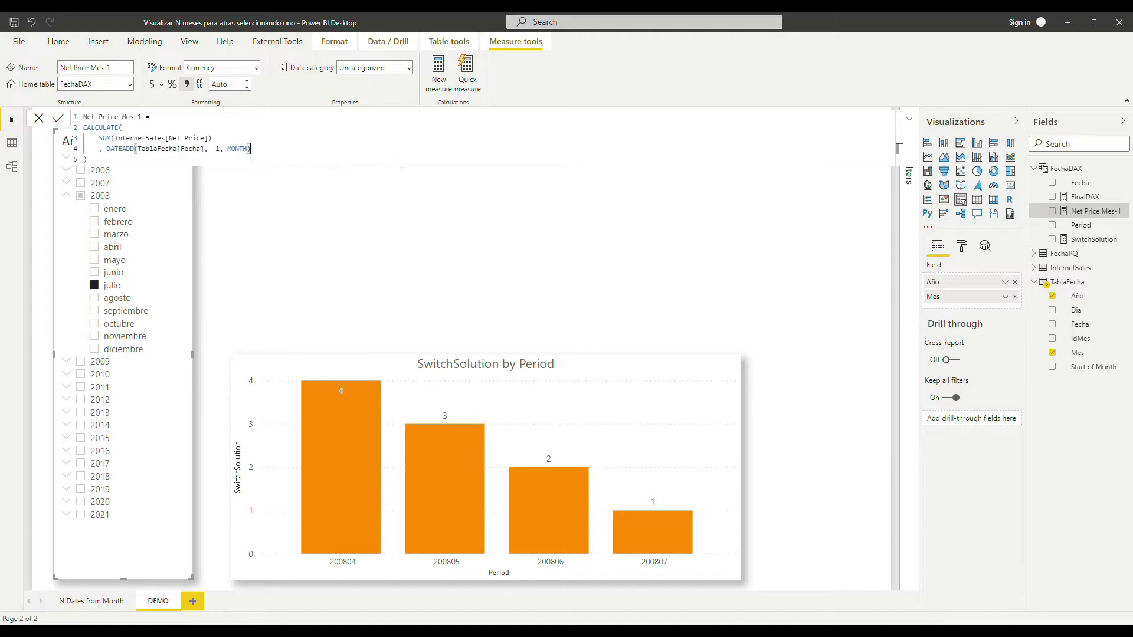
# Reopen the SwitchSolution formula and examine the EDATE -1 case as the place for the previous-month measure.
pyautogui.click(1098, 242)
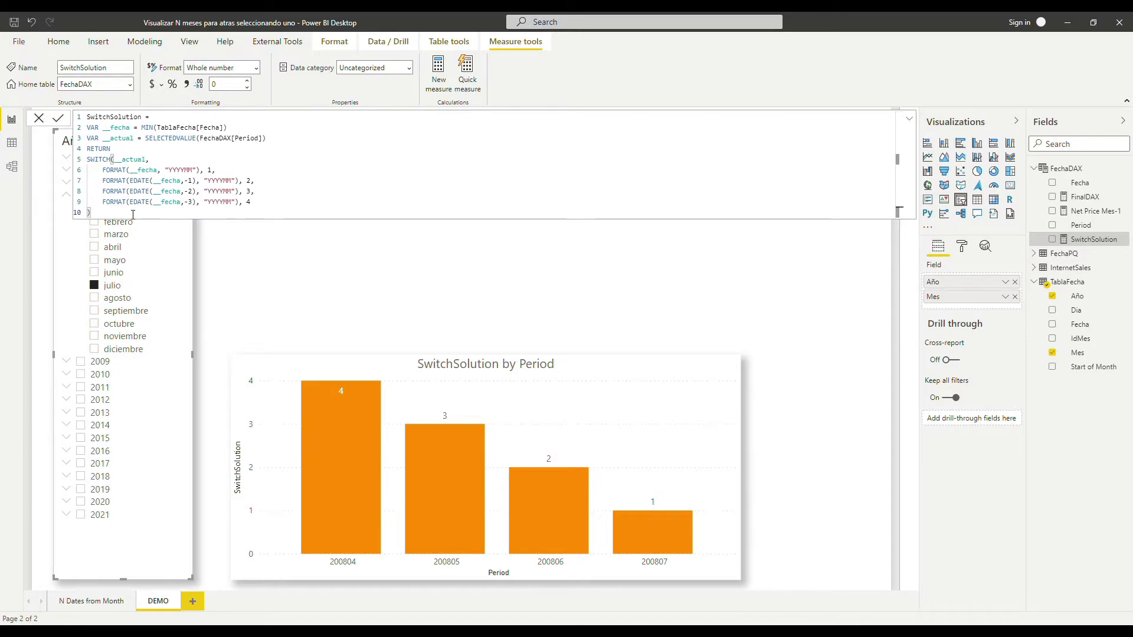
pyautogui.moveTo(99, 180); pyautogui.dragTo(266, 184)
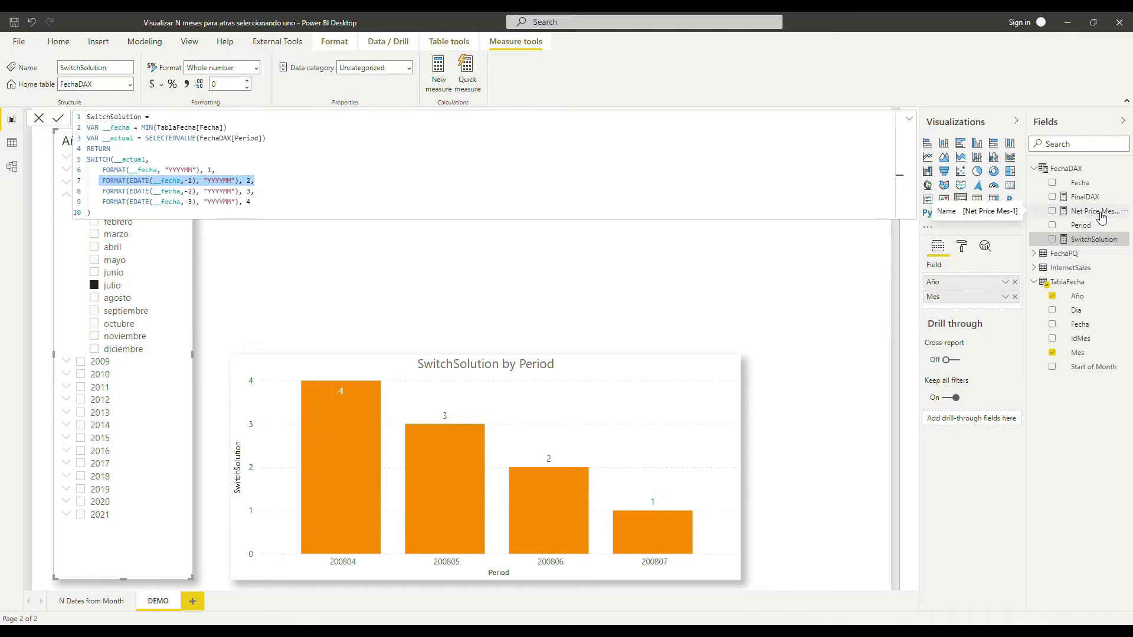
pyautogui.click(326, 183)
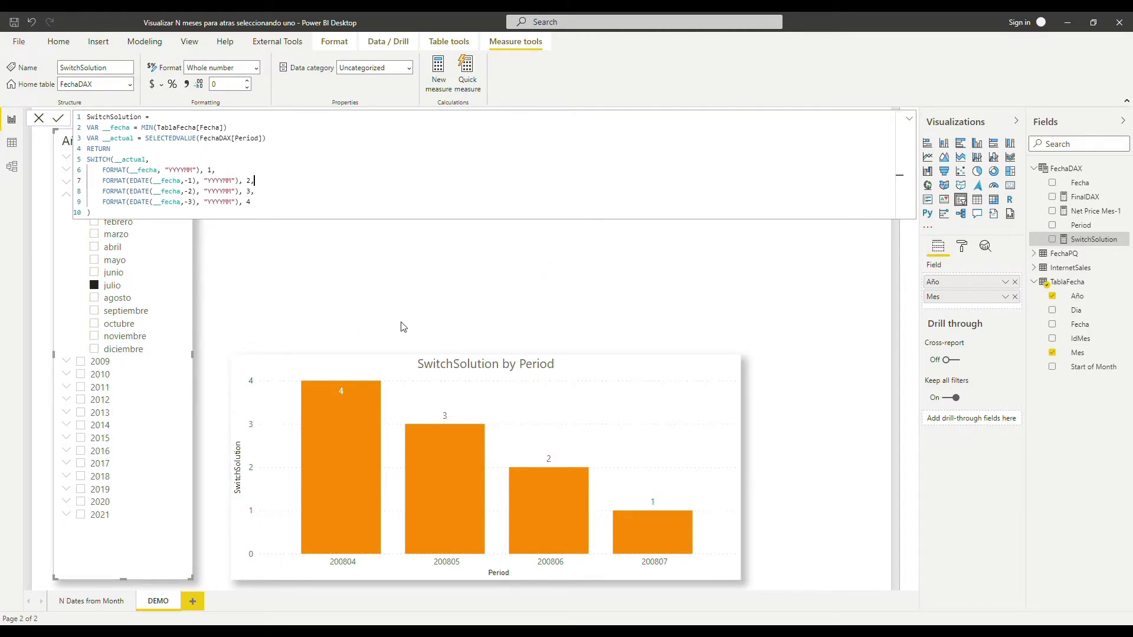
# Create a small card showing Net Price Mes-1 and place it over the SwitchSolution by Period chart.
pyautogui.click(1092, 211)
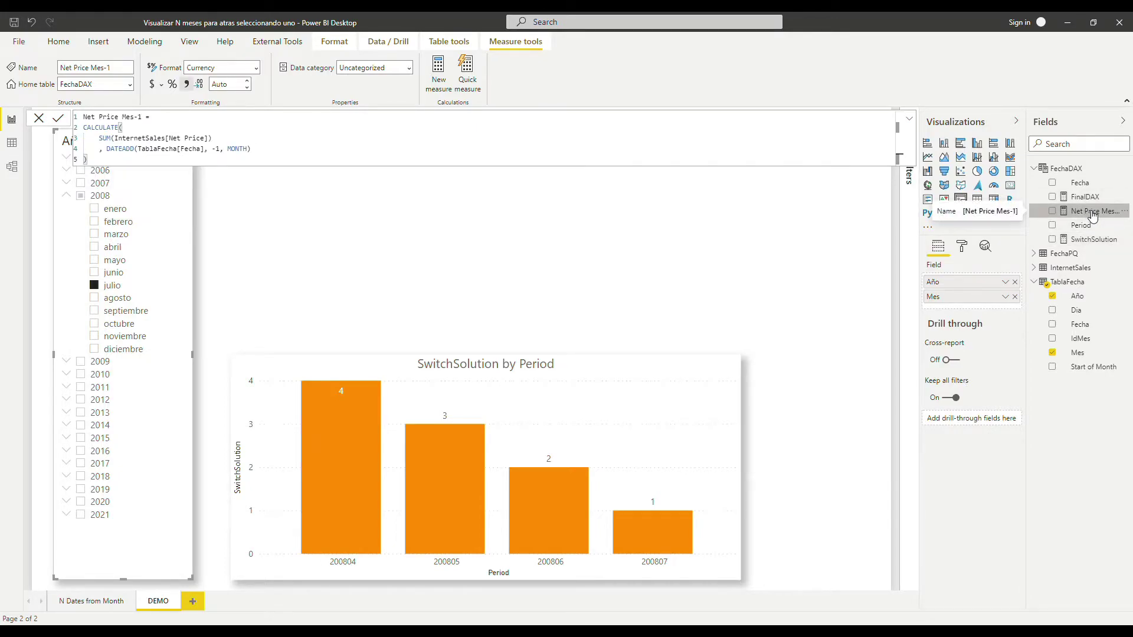
pyautogui.moveTo(1044, 231); pyautogui.dragTo(643, 314)
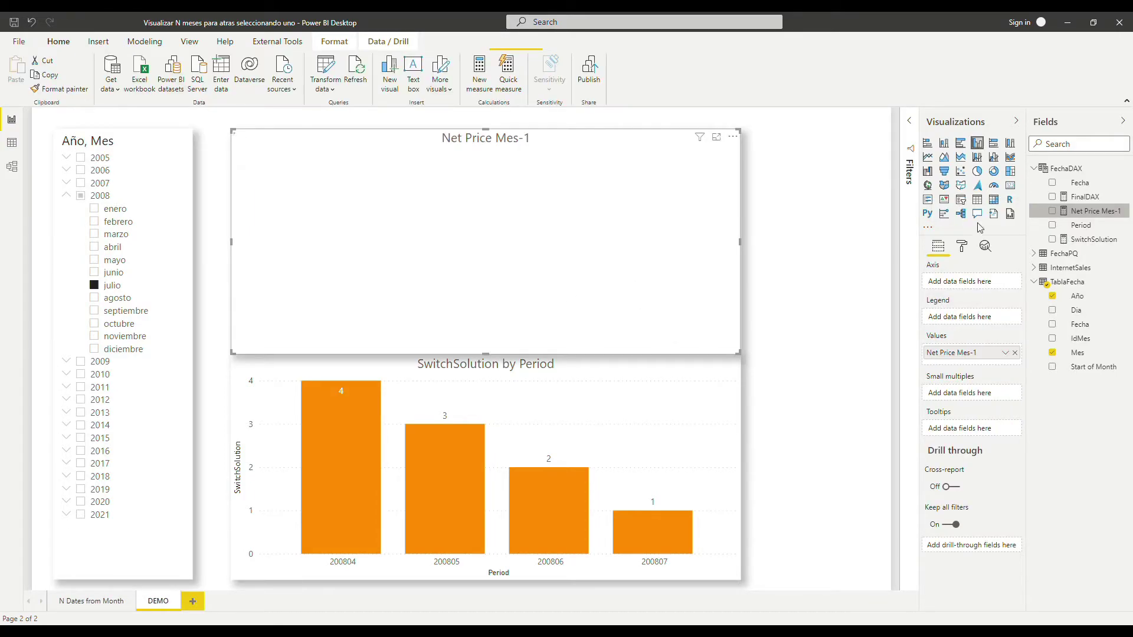
pyautogui.click(1011, 187)
pyautogui.moveTo(739, 352); pyautogui.dragTo(314, 182)
pyautogui.moveTo(310, 172); pyautogui.dragTo(568, 429)
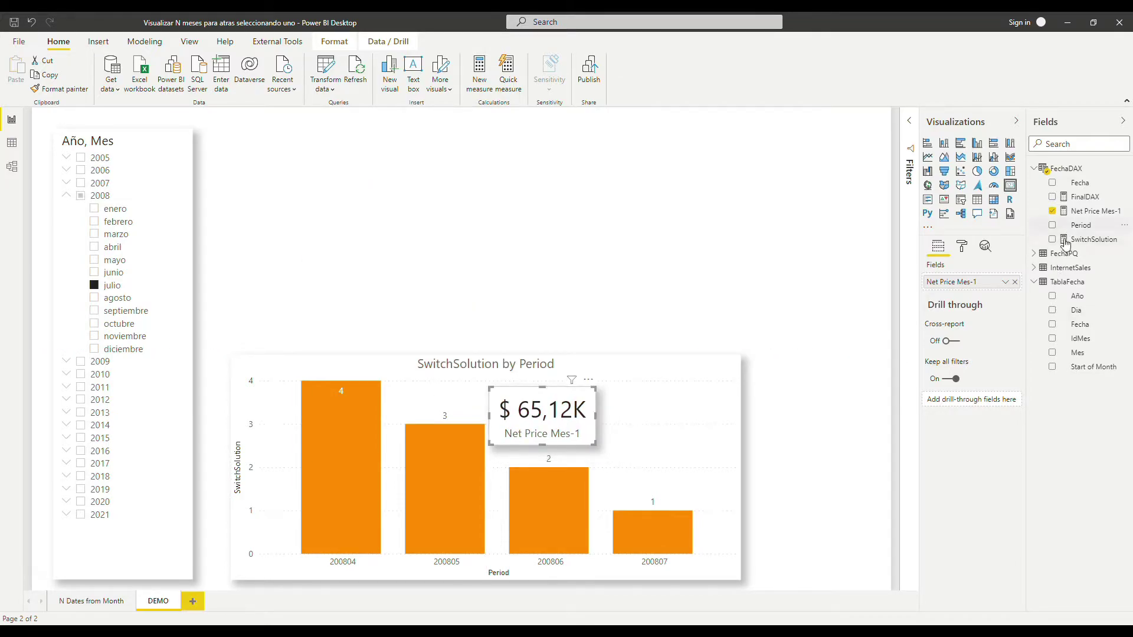
# Create a small card showing Net Price from InternetSales and place it beside the Net Price Mes-1 card.
pyautogui.click(1036, 268)
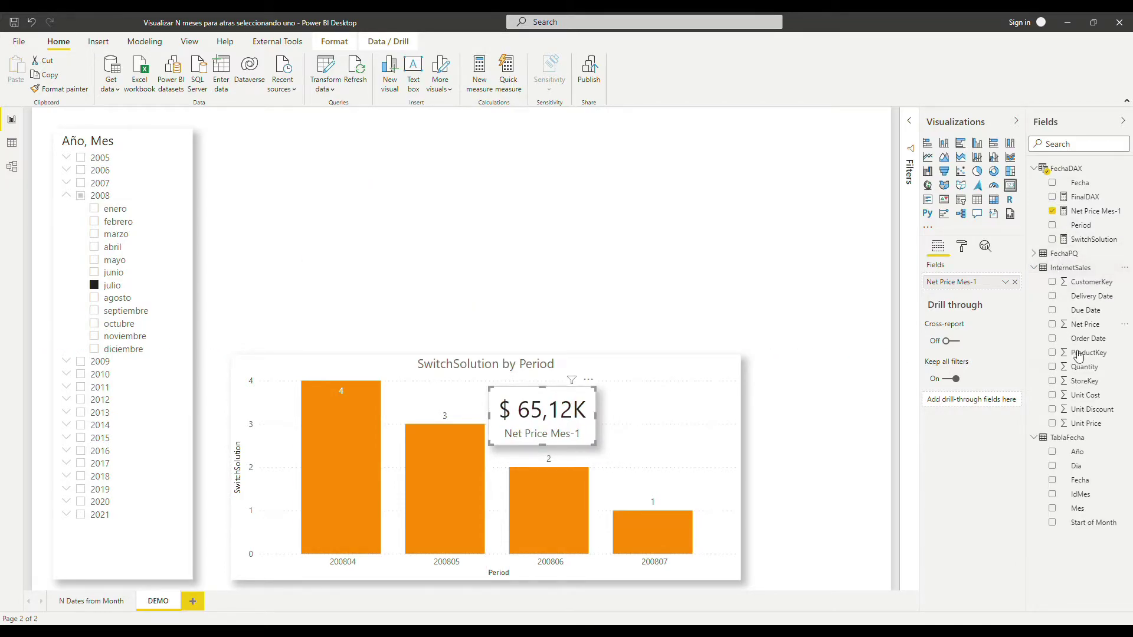
pyautogui.moveTo(593, 259); pyautogui.dragTo(593, 259)
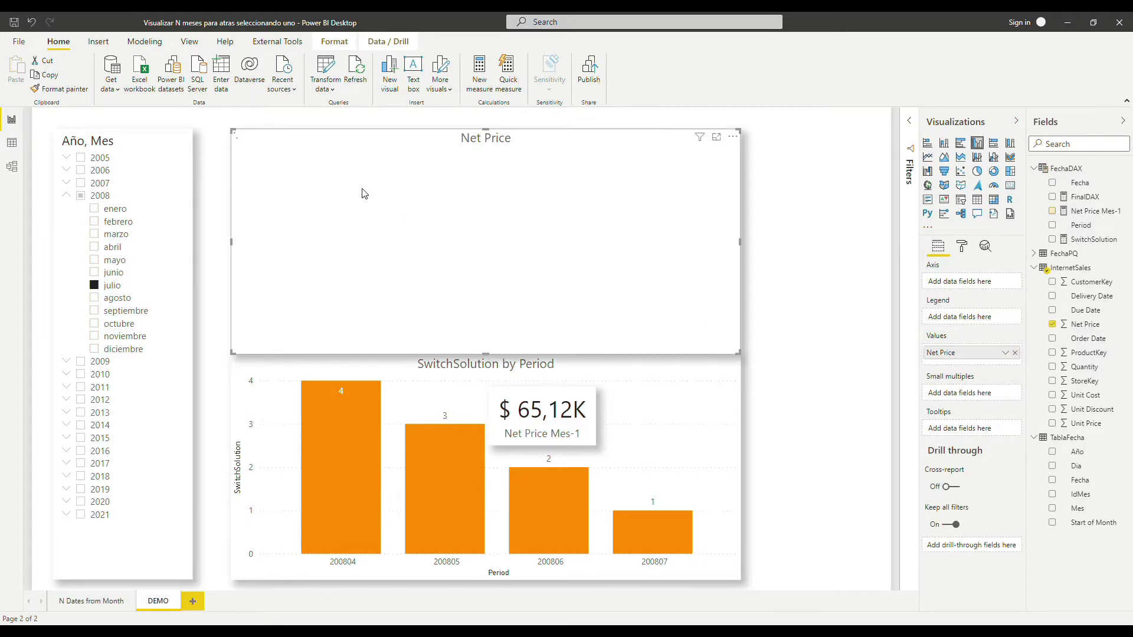
pyautogui.click(1010, 185)
pyautogui.moveTo(740, 353); pyautogui.dragTo(356, 190)
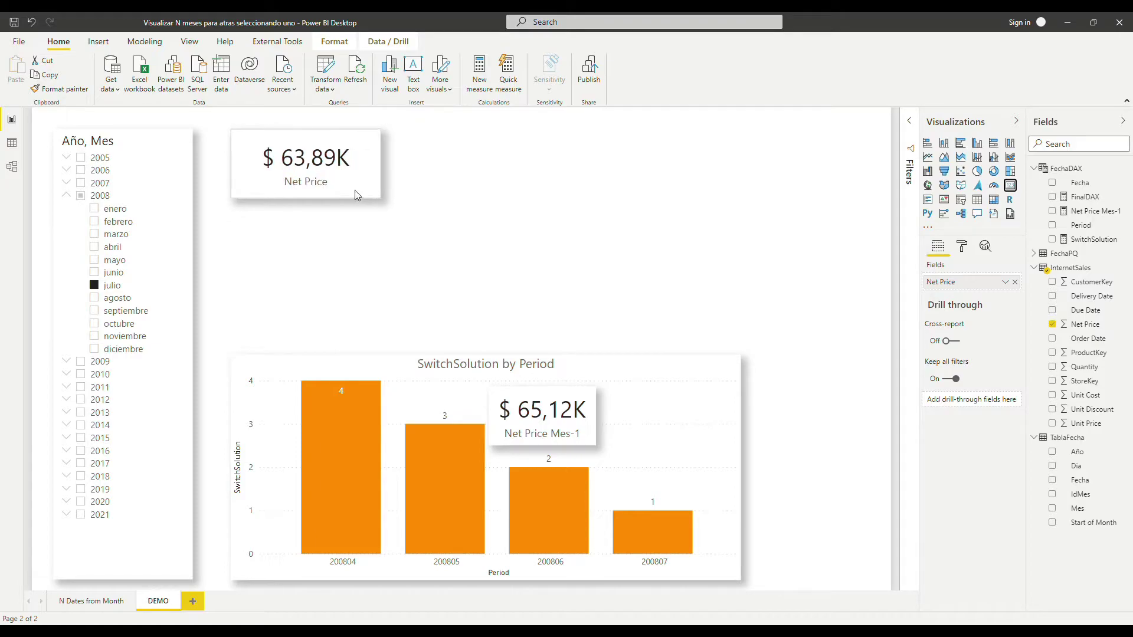
pyautogui.moveTo(294, 144); pyautogui.dragTo(637, 396)
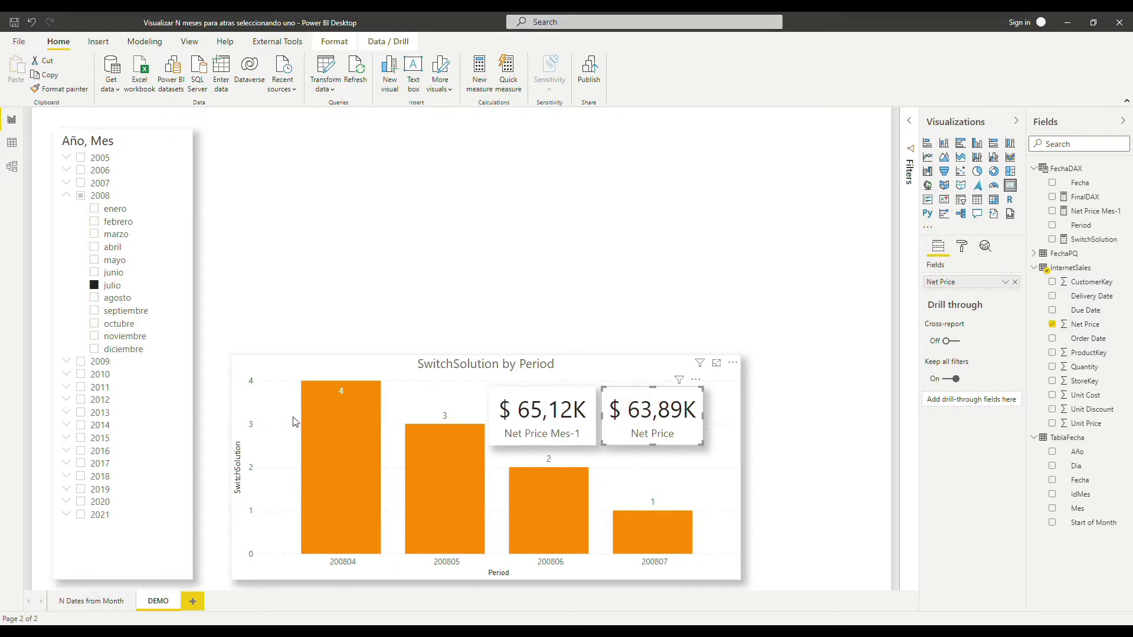
pyautogui.click(697, 253)
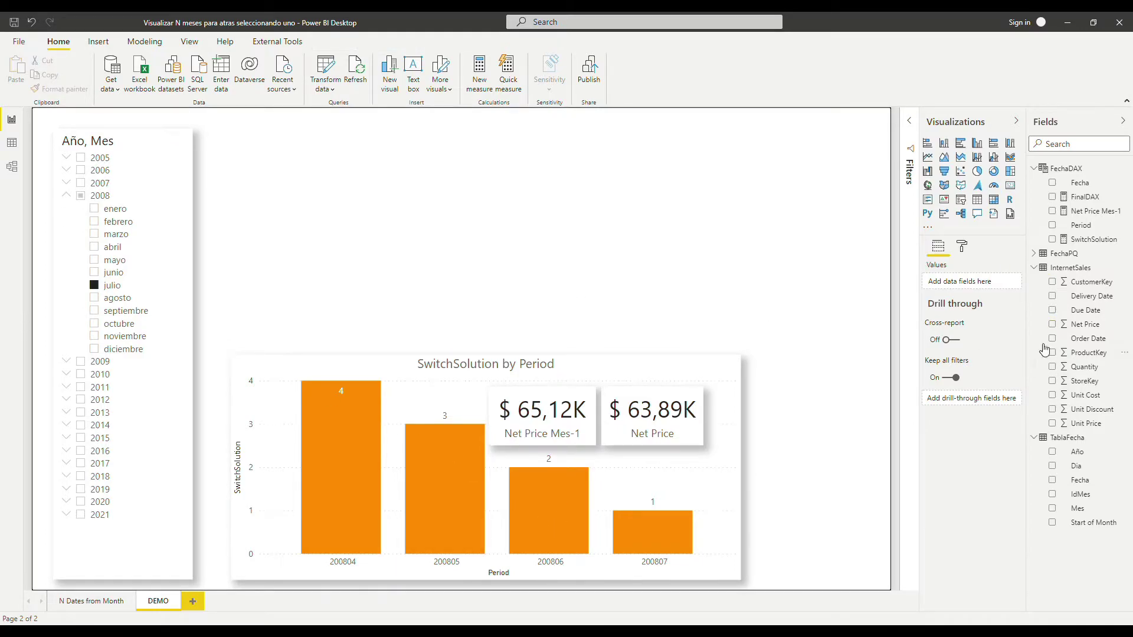
# Build a stacked column chart of FinalPQ by Month Name from FechaPQ and shorten it to clear the chart below.
pyautogui.click(1036, 171)
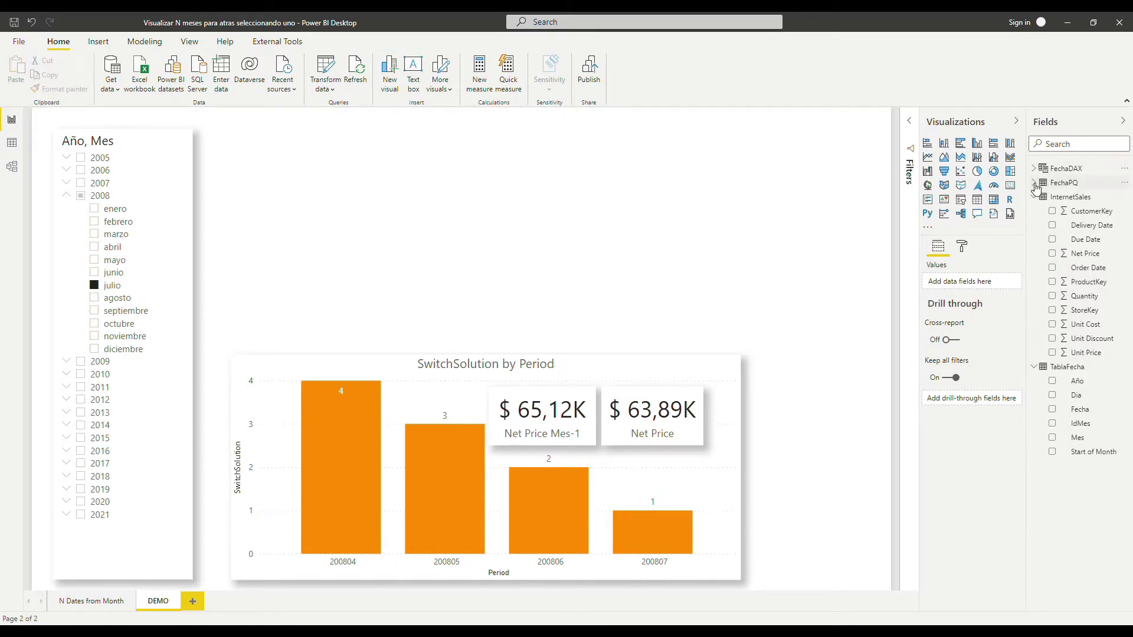
pyautogui.click(1037, 184)
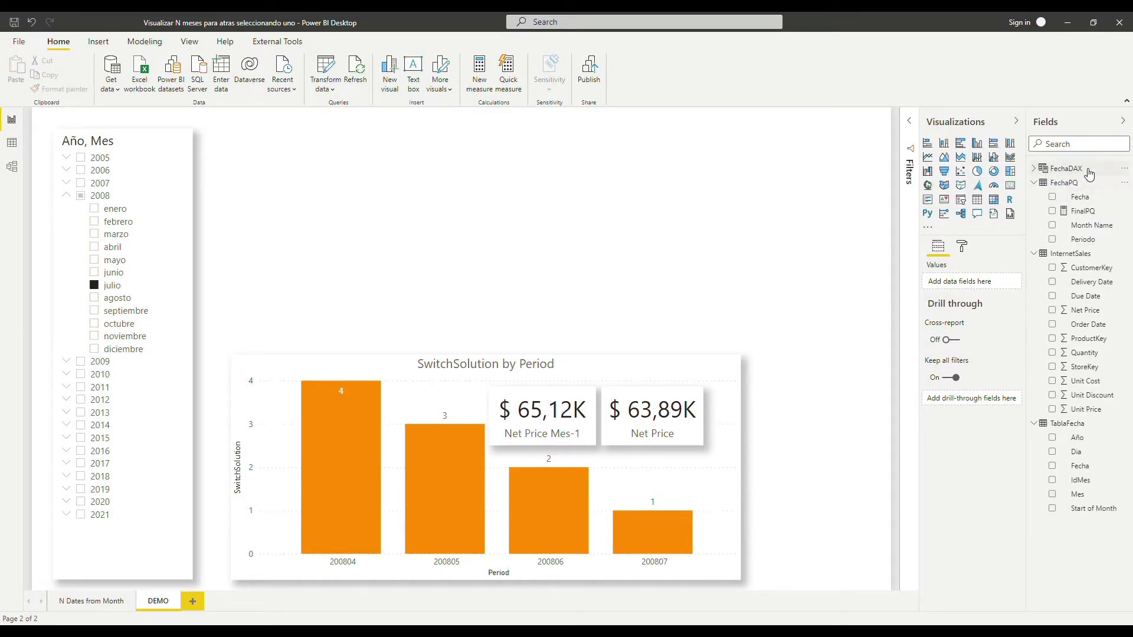
pyautogui.moveTo(1075, 190)
pyautogui.moveTo(1089, 225); pyautogui.dragTo(475, 202)
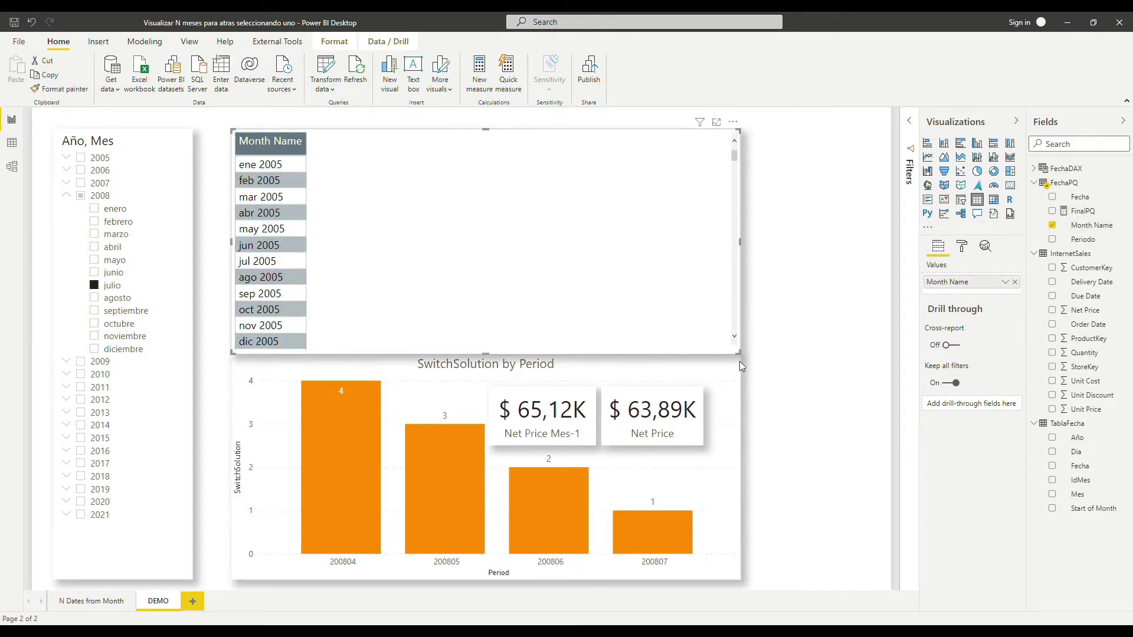
pyautogui.moveTo(1094, 214); pyautogui.dragTo(649, 247)
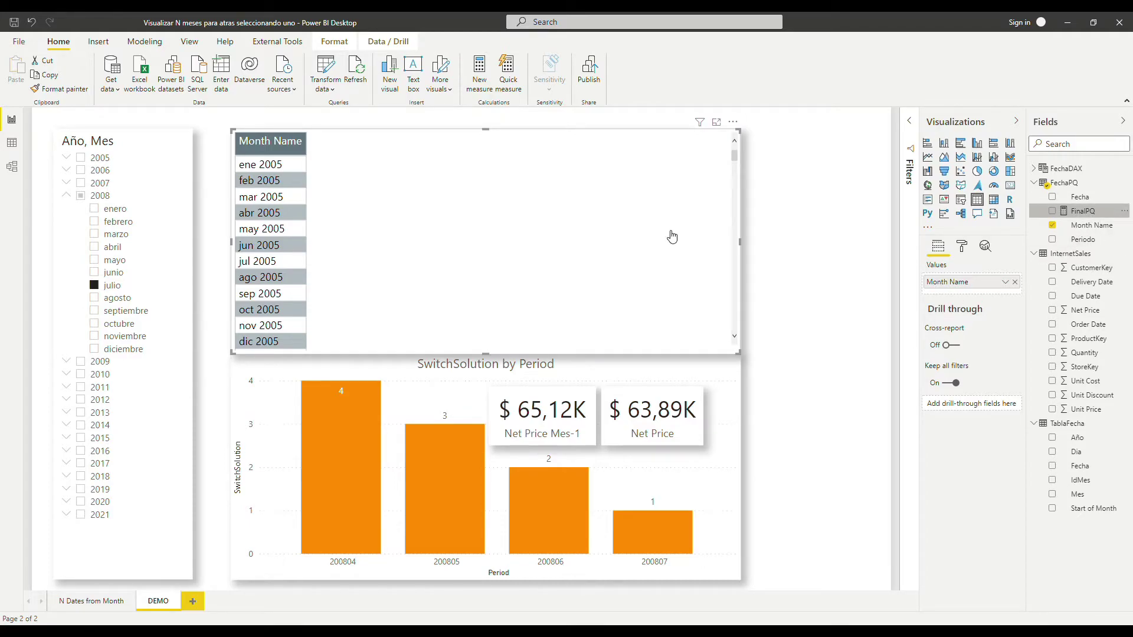
pyautogui.click(947, 147)
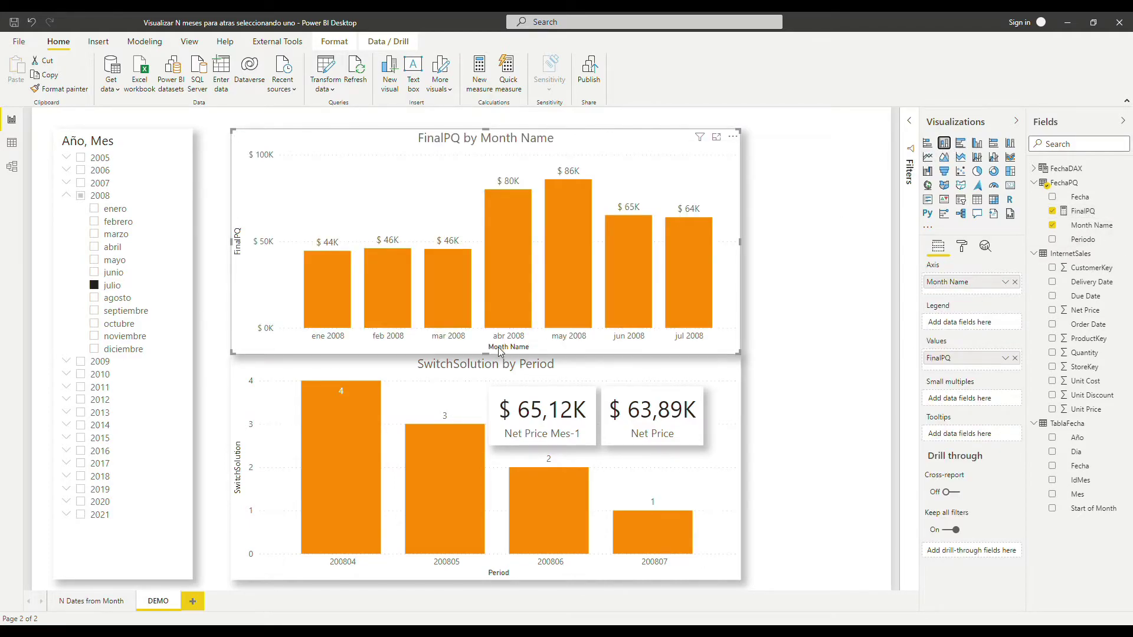
pyautogui.moveTo(483, 331); pyautogui.dragTo(480, 328)
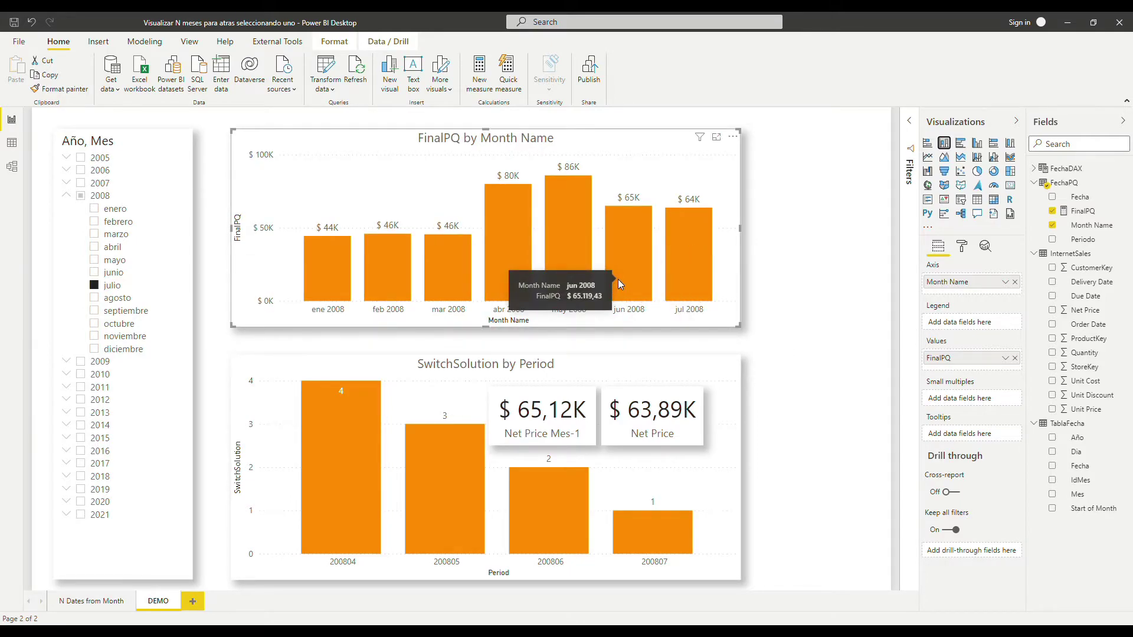
# Open the FinalPQ measure's formula and examine its __fechaFin and __fechaIn variables, including the MIN expression.
pyautogui.click(1086, 214)
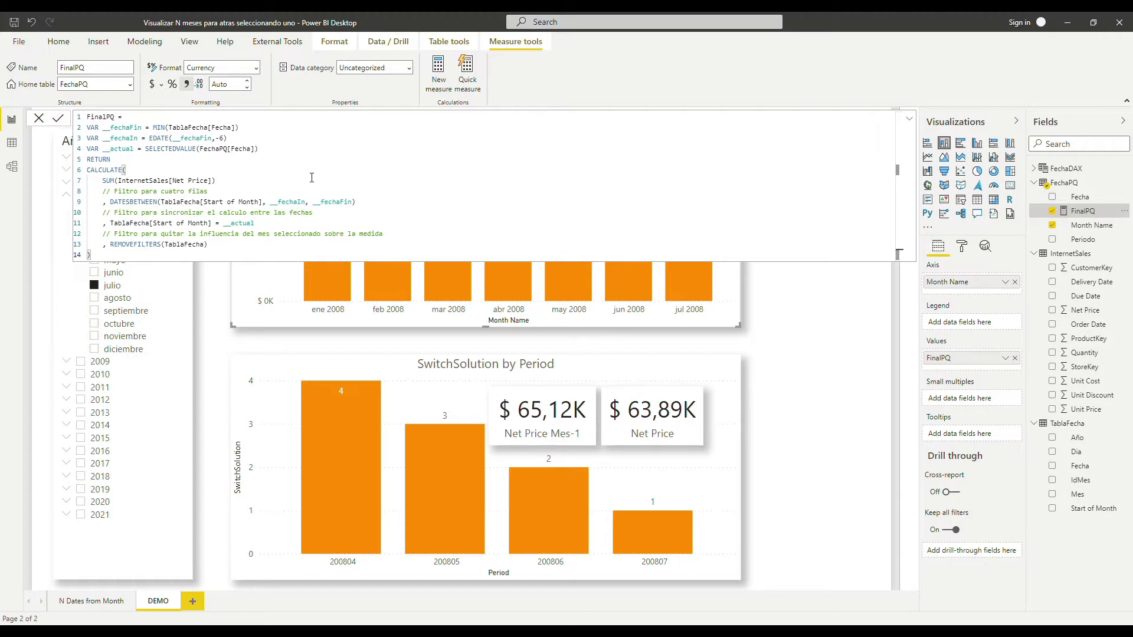
pyautogui.moveTo(250, 131); pyautogui.dragTo(154, 128)
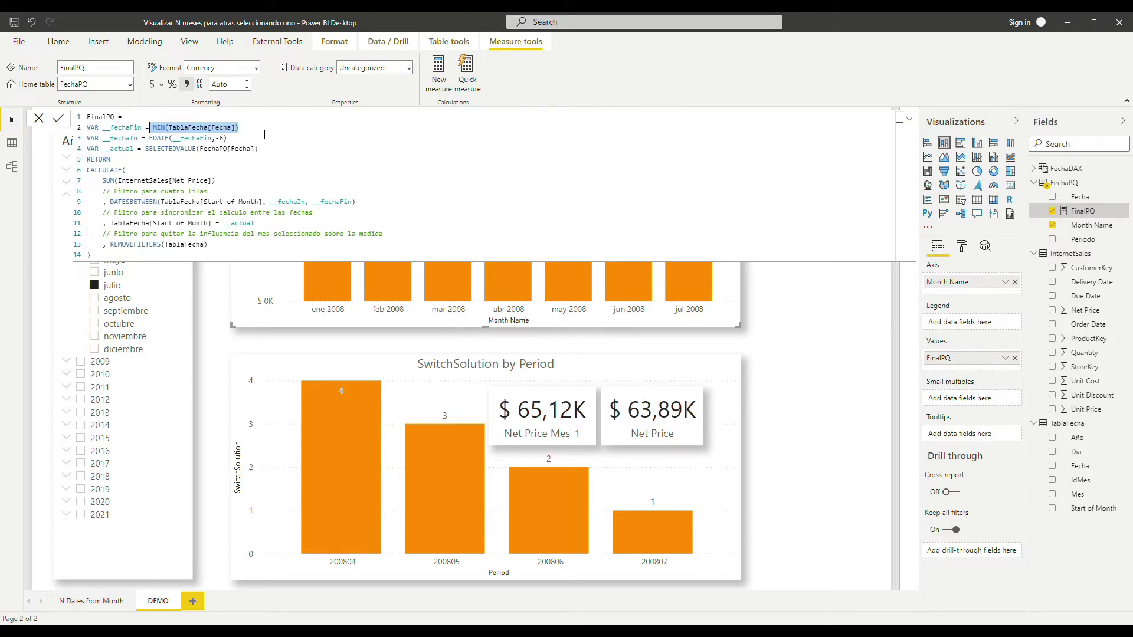
pyautogui.moveTo(141, 128); pyautogui.dragTo(101, 134)
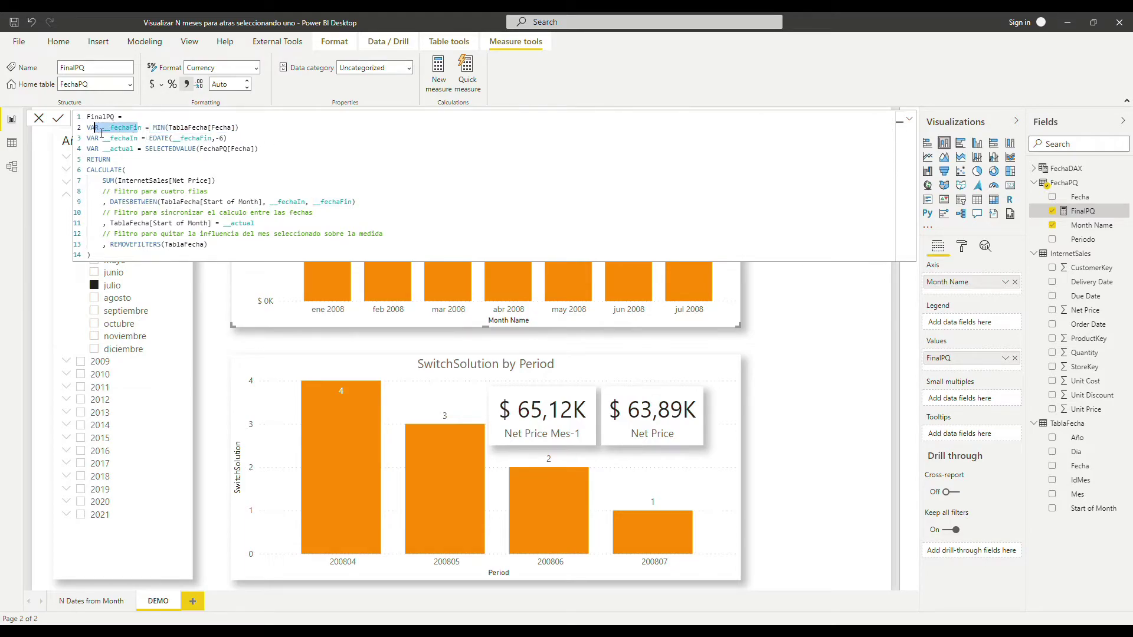
pyautogui.click(130, 128)
pyautogui.moveTo(106, 149); pyautogui.dragTo(109, 139)
pyautogui.doubleClick(120, 143)
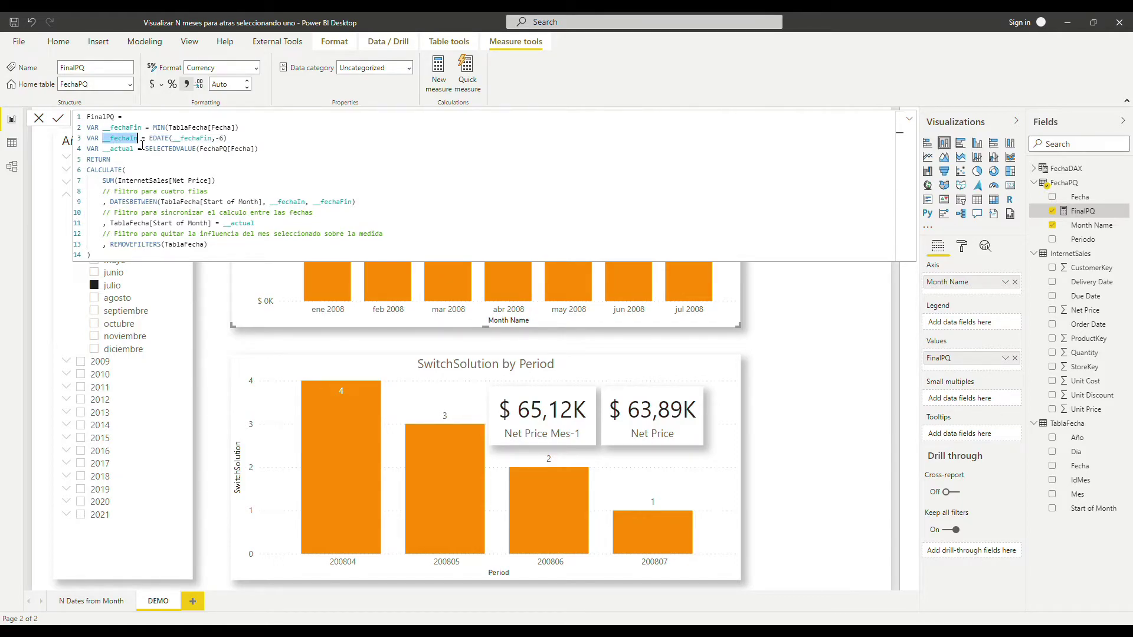
# Set the EDATE offset in FinalPQ's __fechaIn variable to -3 months and apply the formula.
pyautogui.click(141, 139)
pyautogui.write('3')
pyautogui.press('Return')
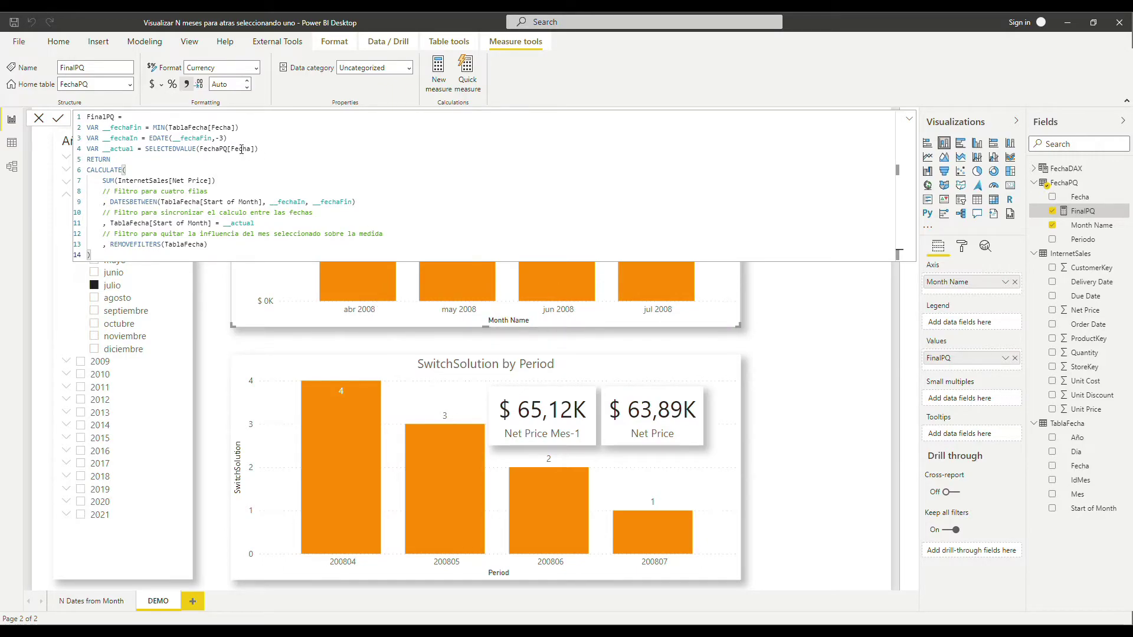
# Examine FinalPQ's two date-range variables and the __actual variable with its SELECTEDVALUE(FechaPQ[Fecha]) expression.
pyautogui.moveTo(229, 138); pyautogui.dragTo(82, 135)
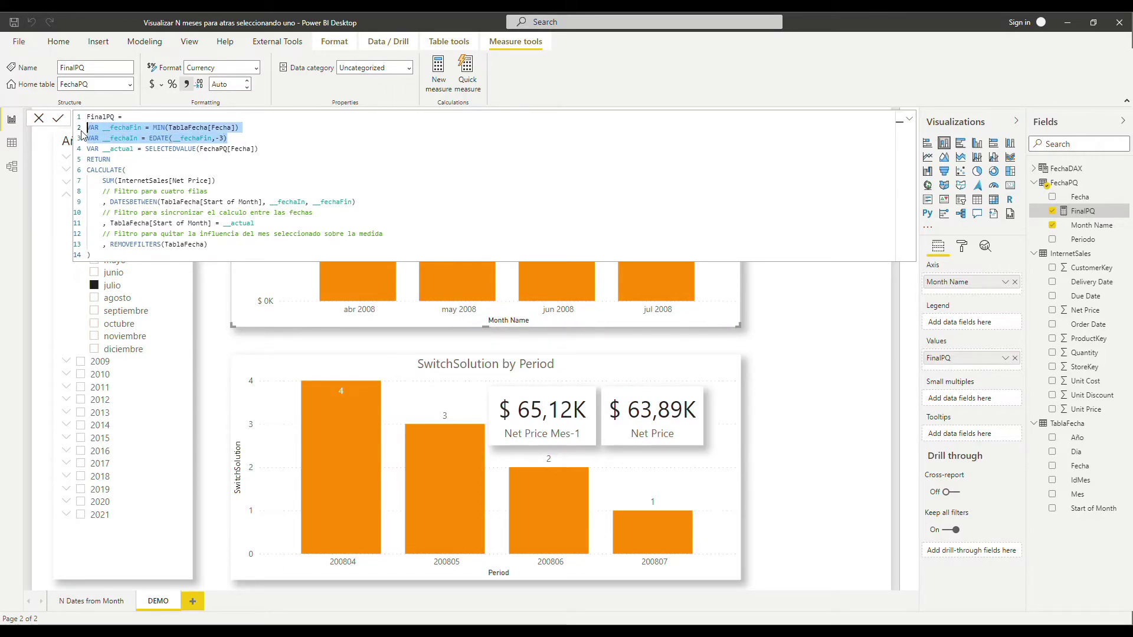
pyautogui.click(242, 140)
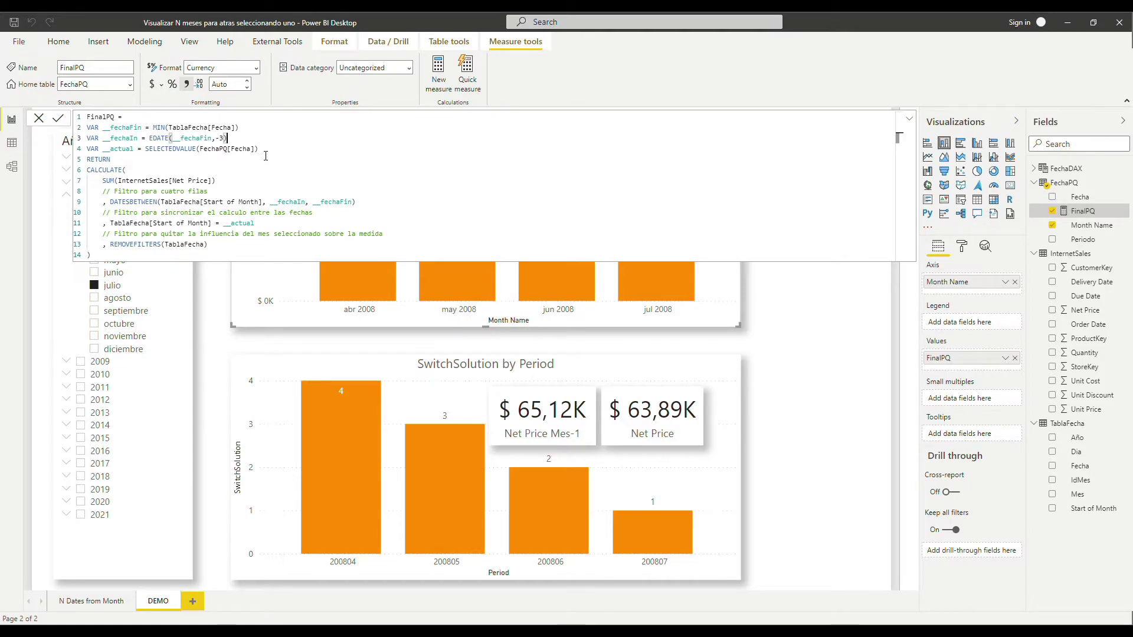
pyautogui.moveTo(266, 156)
pyautogui.mouseDown()
pyautogui.moveTo(133, 151)
pyautogui.moveTo(275, 154)
pyautogui.mouseUp()
pyautogui.doubleClick(127, 151)
pyautogui.click(126, 170)
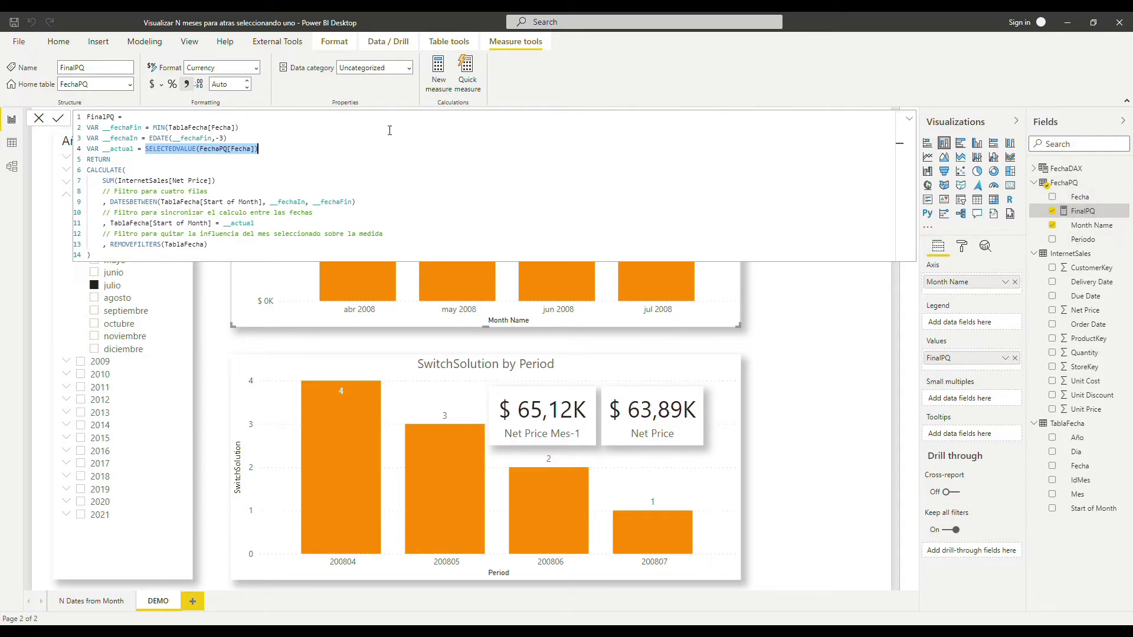
pyautogui.click(127, 166)
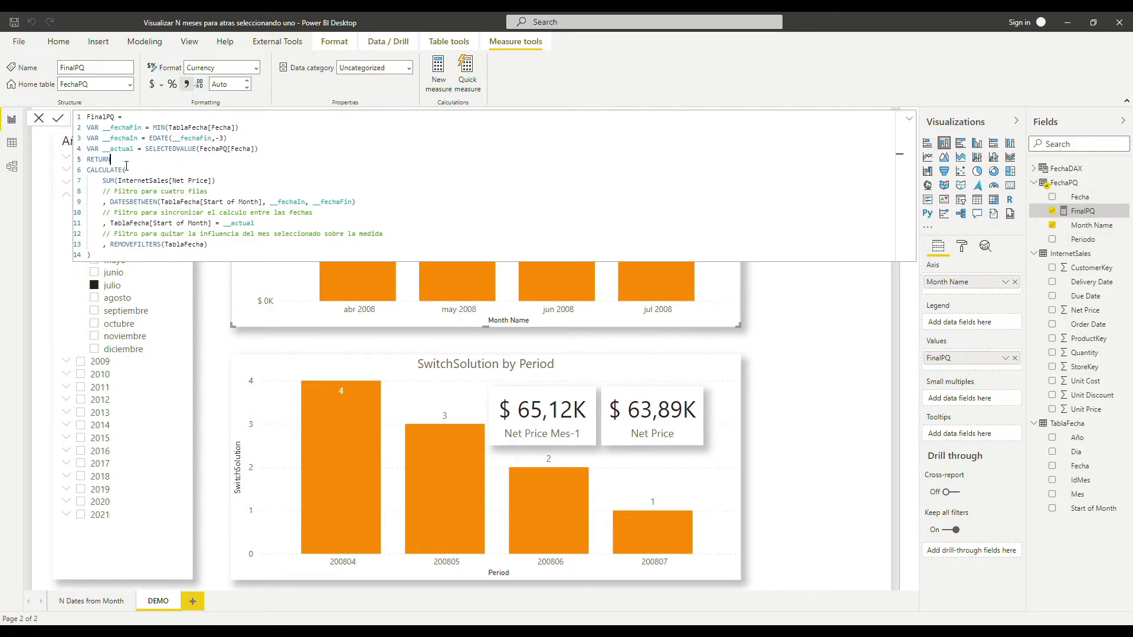
# Examine FinalPQ's CALCULATE expression, covering the SUM of Net Price and the DATESBETWEEN filter on TablaFecha[Start of Month].
pyautogui.moveTo(86, 170); pyautogui.dragTo(127, 171)
pyautogui.moveTo(103, 182); pyautogui.dragTo(225, 186)
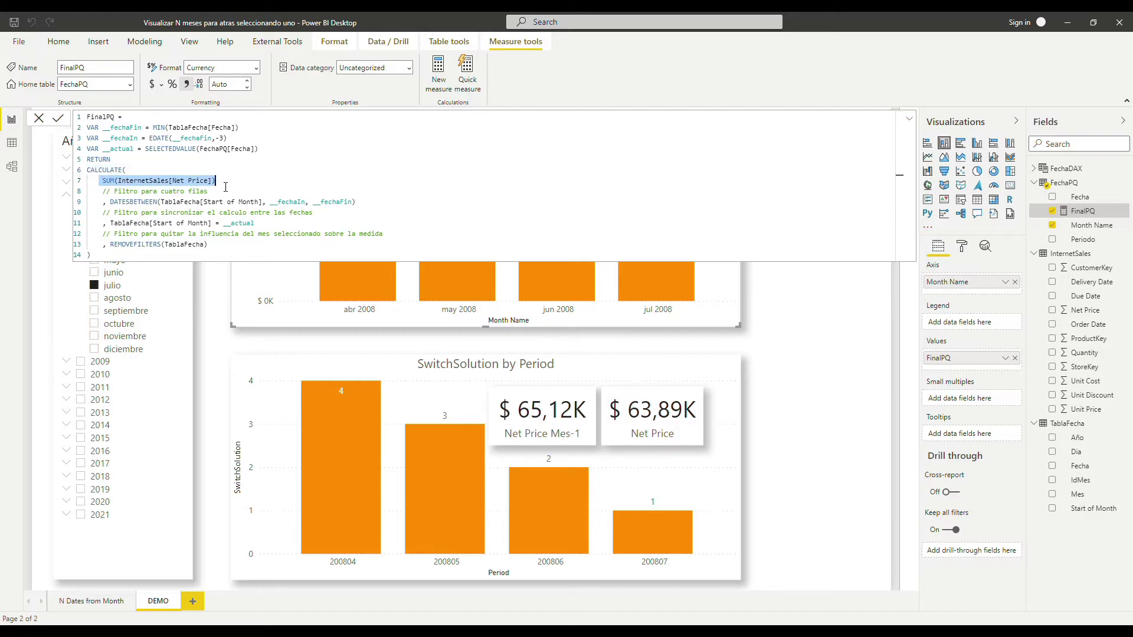
pyautogui.click(230, 188)
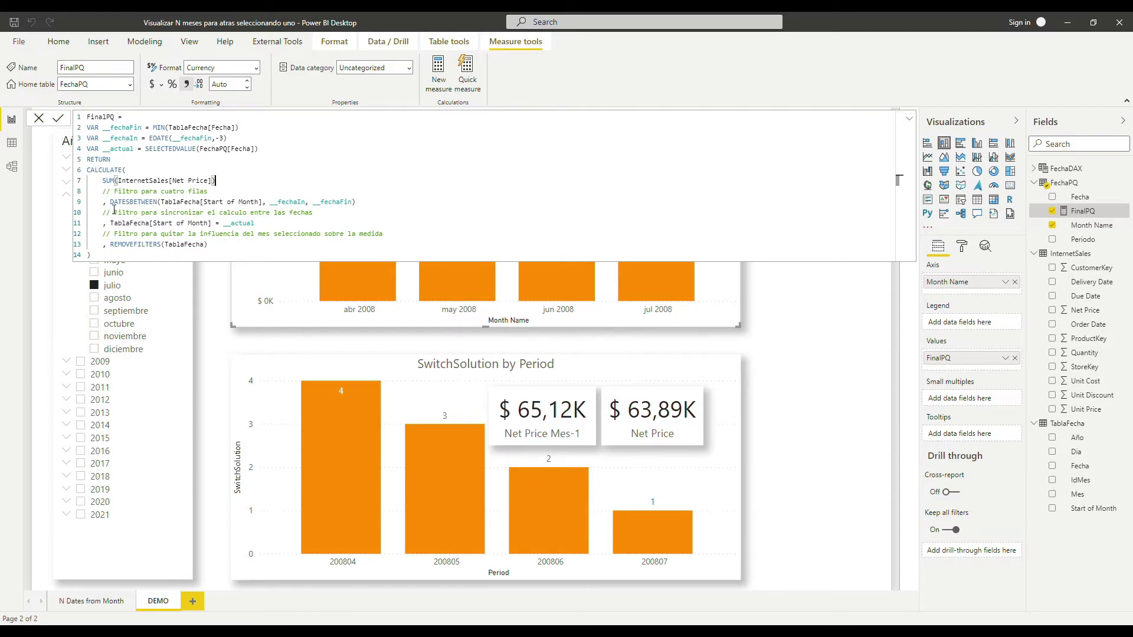
pyautogui.moveTo(110, 202); pyautogui.dragTo(366, 207)
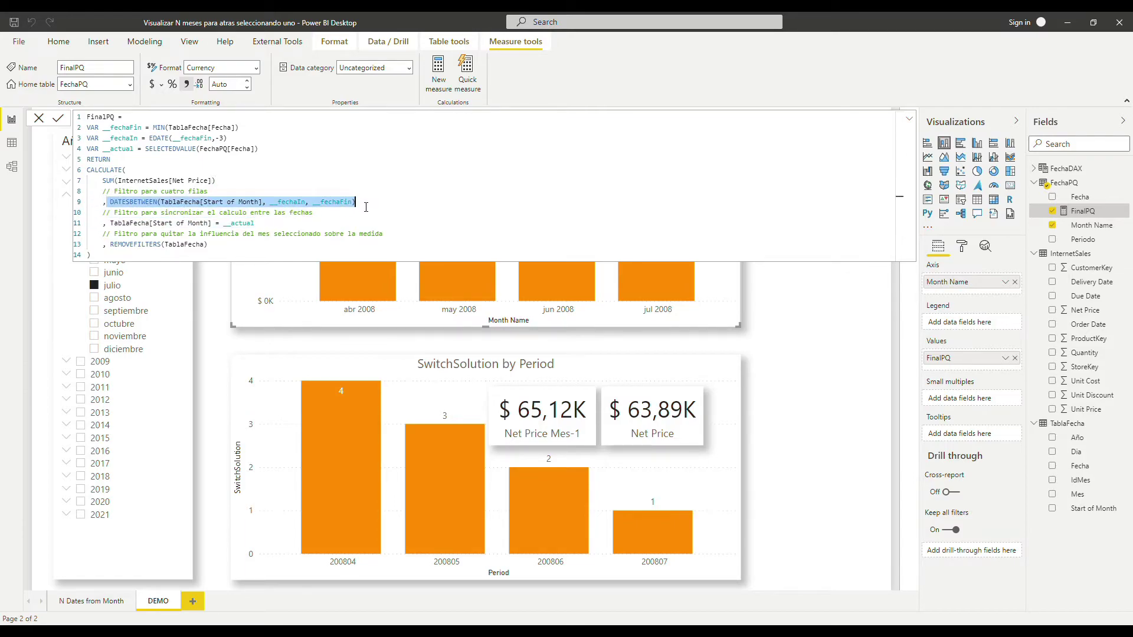
pyautogui.click(367, 206)
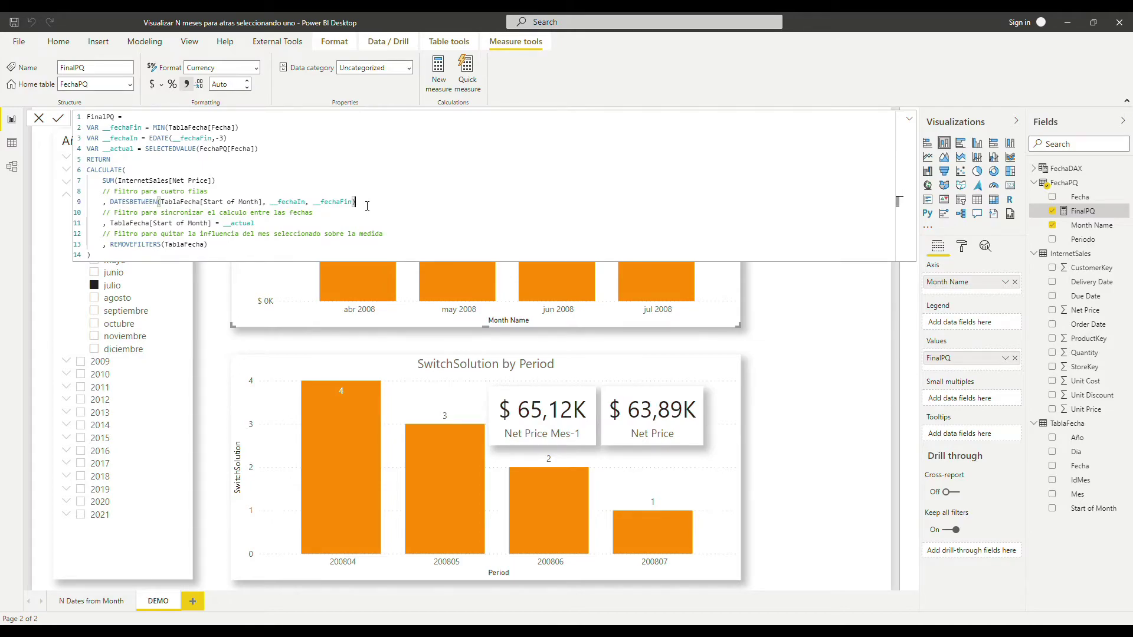
pyautogui.moveTo(164, 204); pyautogui.dragTo(269, 210)
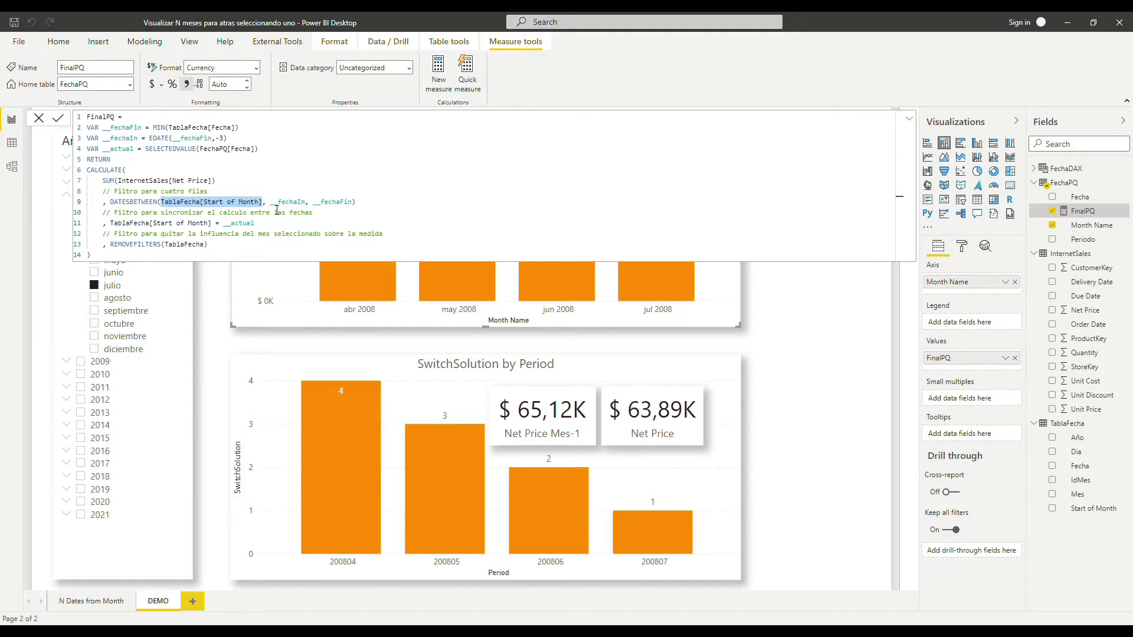
# Examine the DATESBETWEEN arguments in FinalPQ, TablaFecha[Start of Month], __fechaIn and __fechaFin, against the monthly columns in the chart.
pyautogui.moveTo(266, 205); pyautogui.dragTo(365, 209)
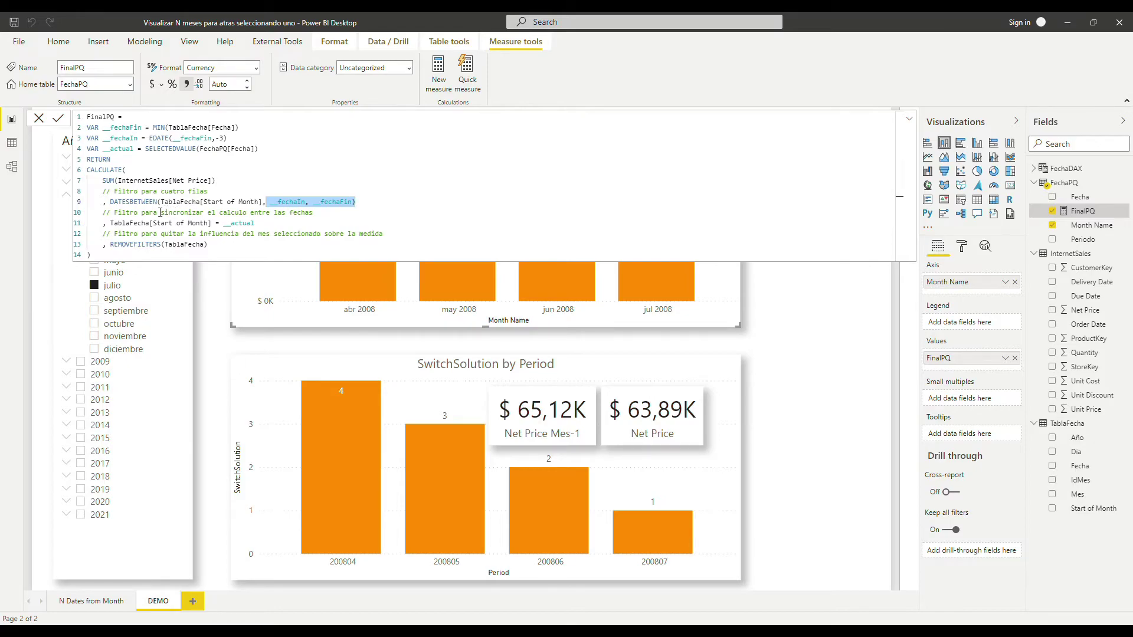
pyautogui.moveTo(158, 204); pyautogui.dragTo(268, 205)
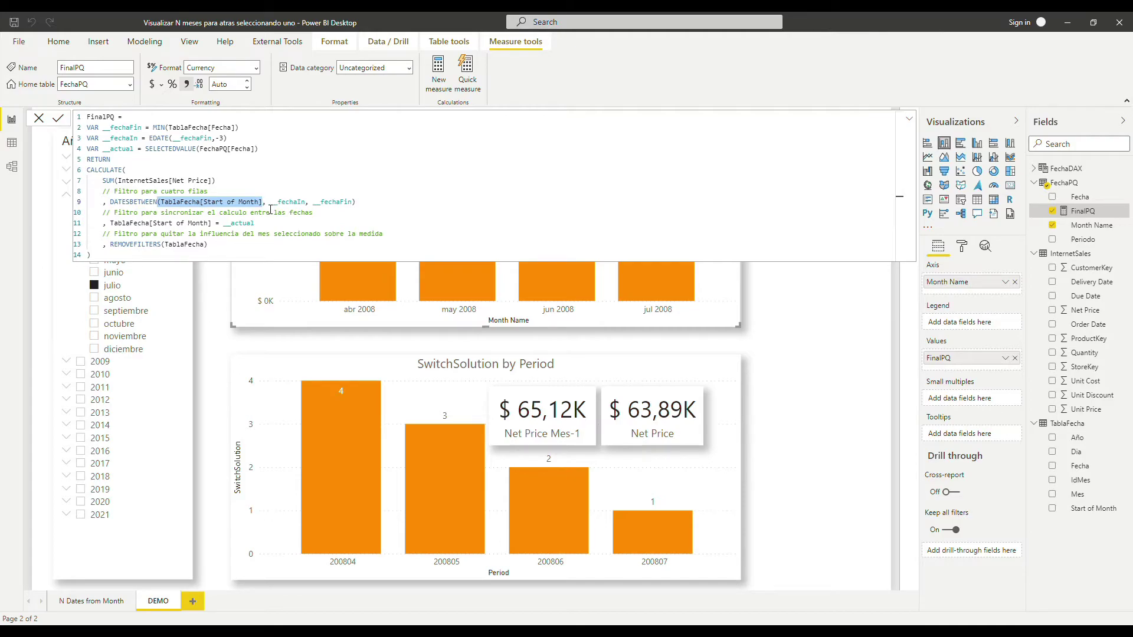
pyautogui.press('Right')
pyautogui.moveTo(160, 204); pyautogui.dragTo(269, 205)
pyautogui.moveTo(673, 294)
pyautogui.moveTo(423, 284)
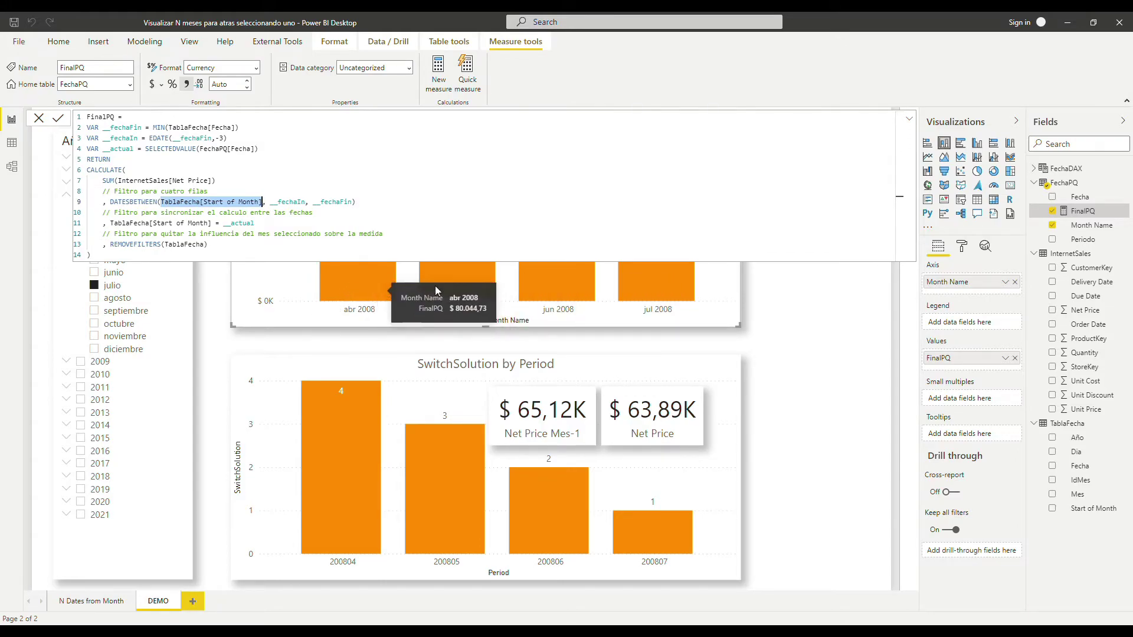
pyautogui.moveTo(631, 276)
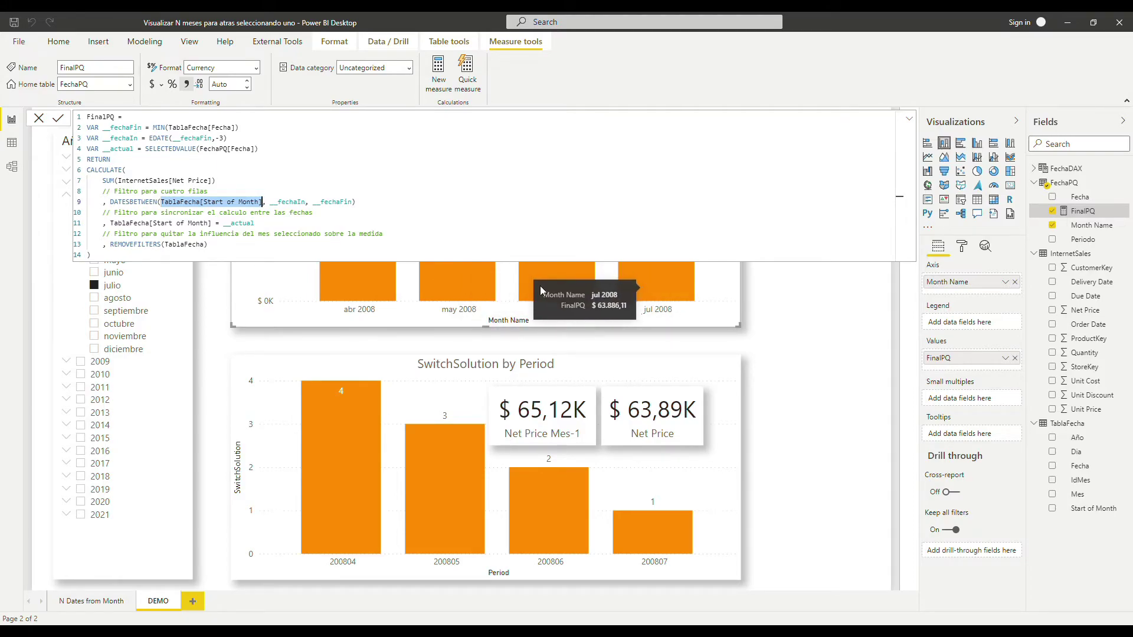
# Review the [Start of Month] column and date bounds in DATESBETWEEN, along with the CALCULATE block from the Net Price sum through that filter.
pyautogui.moveTo(263, 202); pyautogui.dragTo(208, 203)
pyautogui.moveTo(203, 208); pyautogui.dragTo(206, 209)
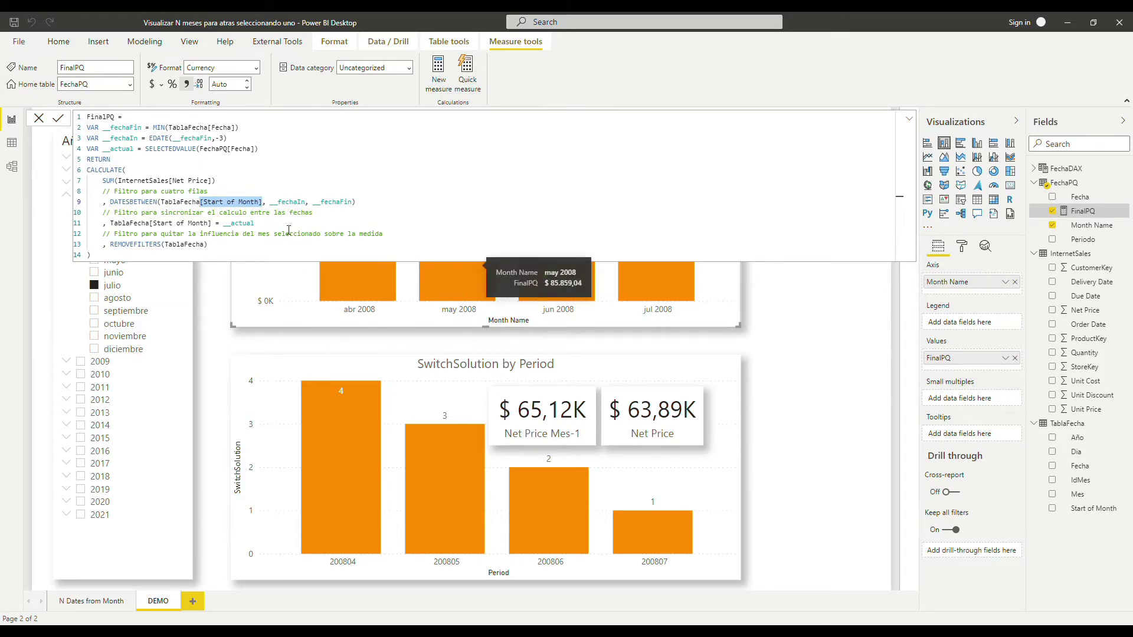
pyautogui.moveTo(270, 201); pyautogui.dragTo(369, 207)
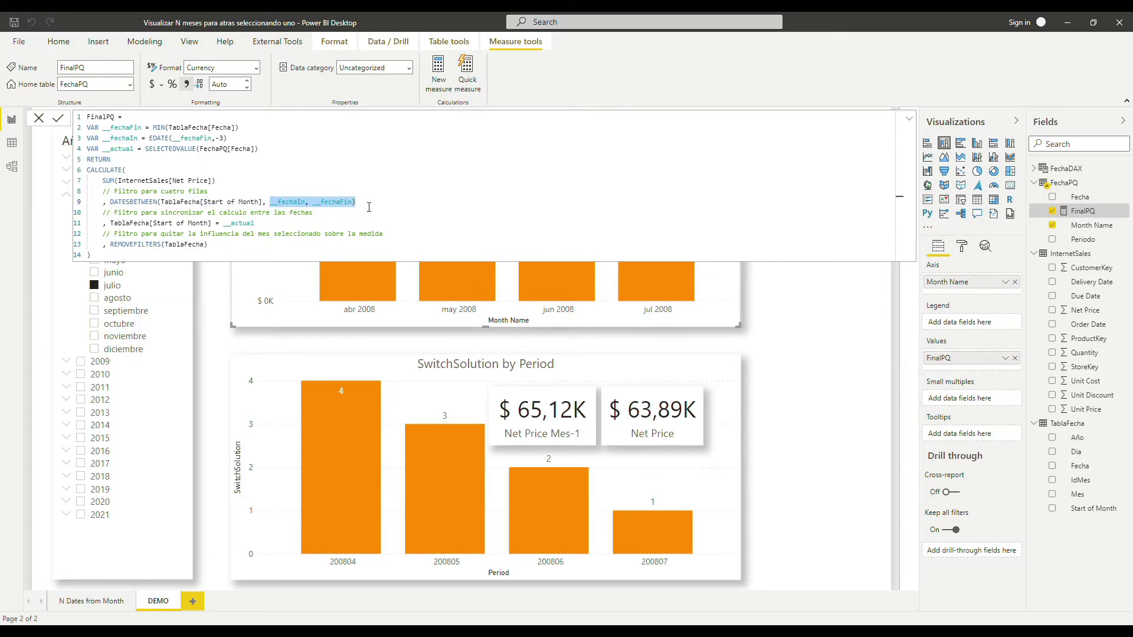
pyautogui.click(369, 208)
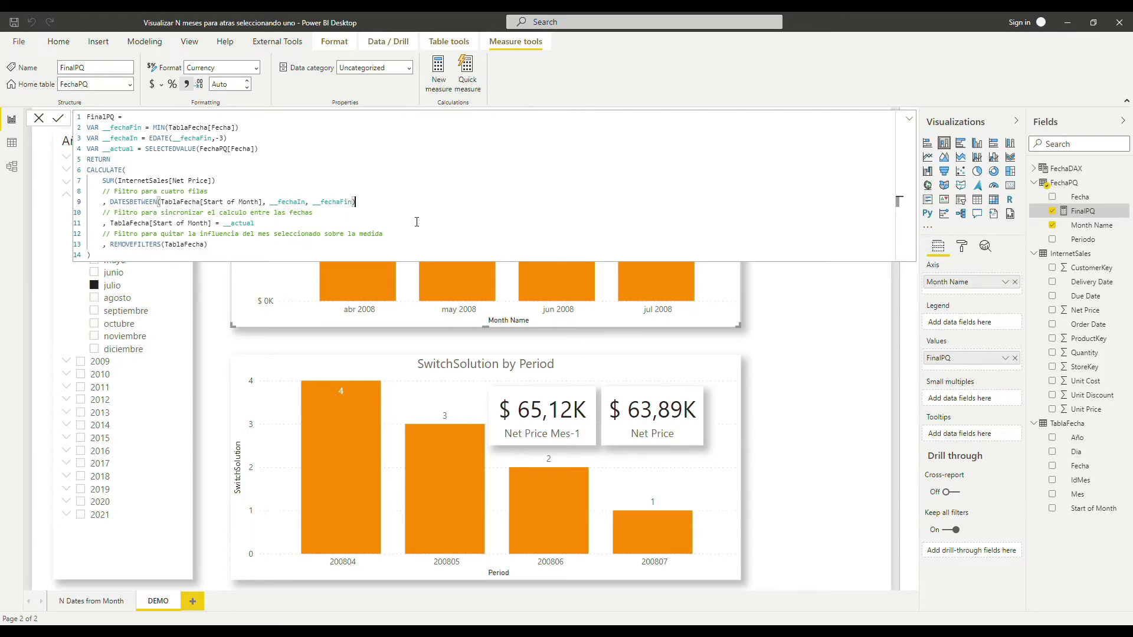
pyautogui.moveTo(377, 206); pyautogui.dragTo(84, 171)
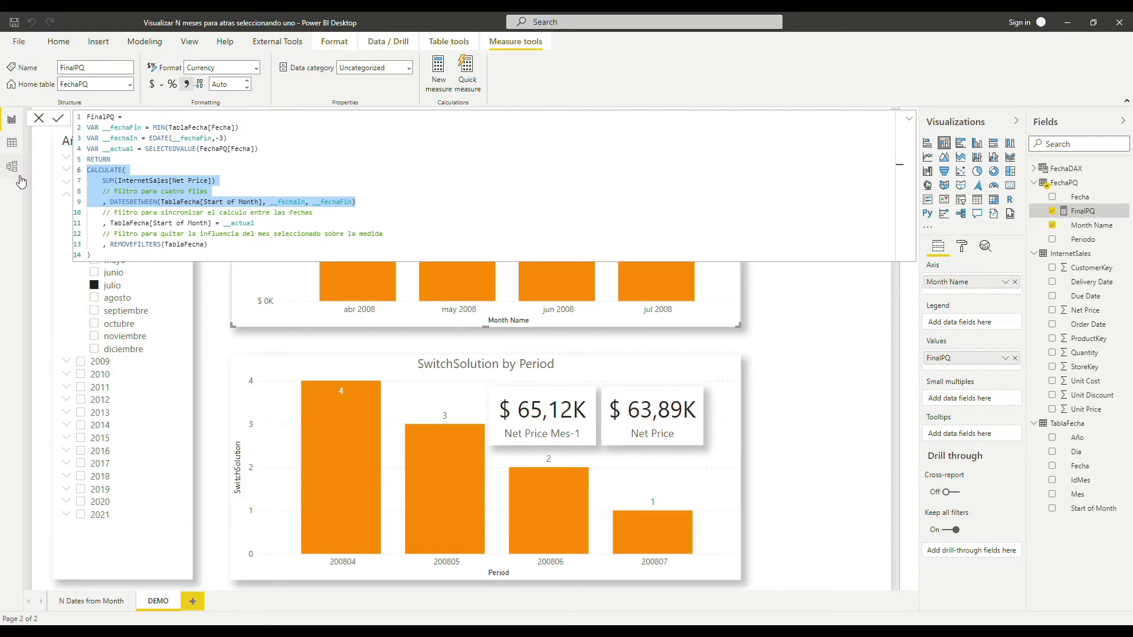
pyautogui.click(243, 196)
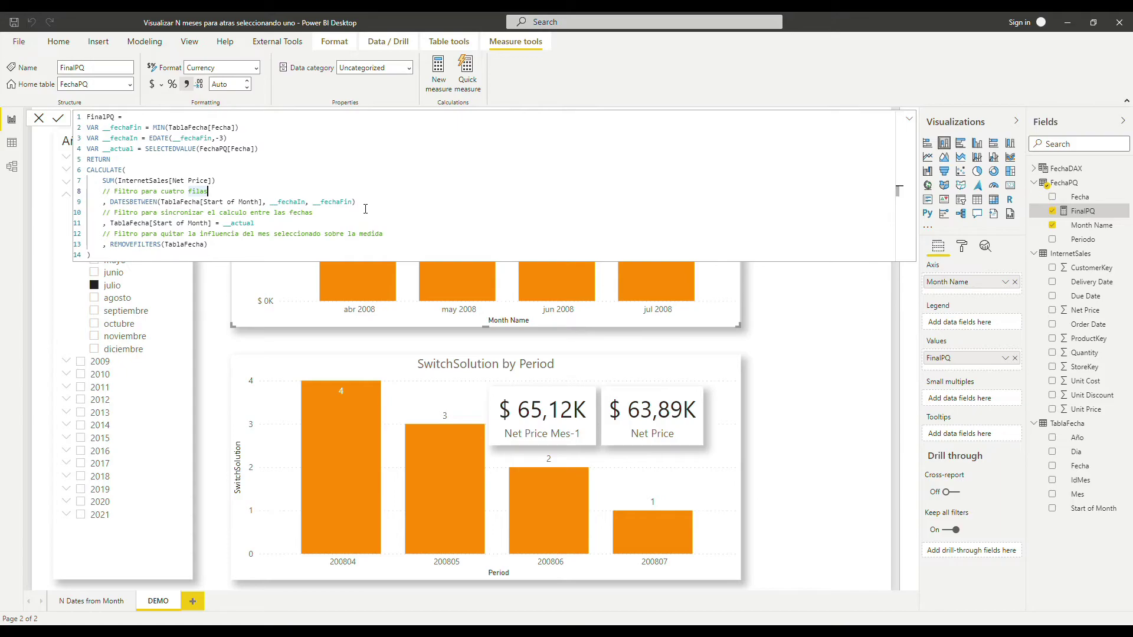
pyautogui.moveTo(331, 304)
# Examine FinalPQ's synchronization filter TablaFecha[Start of Month] = __actual together with the definition of the __actual variable.
pyautogui.moveTo(110, 224)
pyautogui.mouseDown()
pyautogui.moveTo(221, 230)
pyautogui.moveTo(115, 226)
pyautogui.mouseUp()
pyautogui.press('Right')
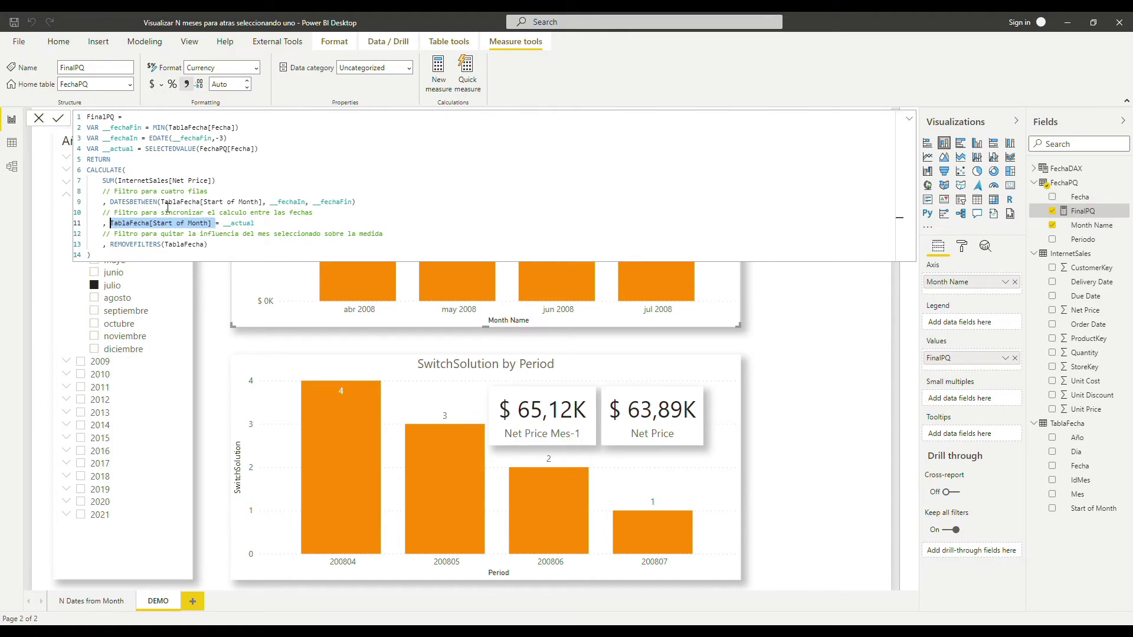
pyautogui.doubleClick(242, 223)
pyautogui.click(179, 197)
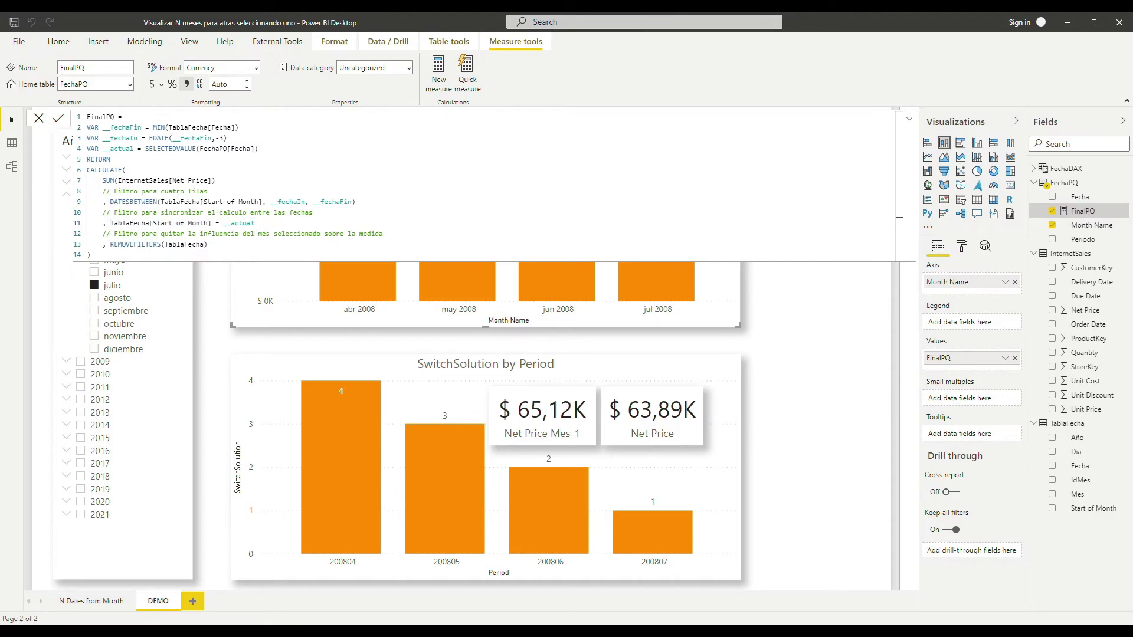
pyautogui.moveTo(101, 149); pyautogui.dragTo(272, 151)
pyautogui.click(274, 152)
pyautogui.doubleClick(121, 149)
# Compare FinalPQ's DATESBETWEEN filter with its __actual synchronization filter, and examine the REMOVEFILTERS(TablaFecha) modifier.
pyautogui.moveTo(109, 202); pyautogui.dragTo(357, 202)
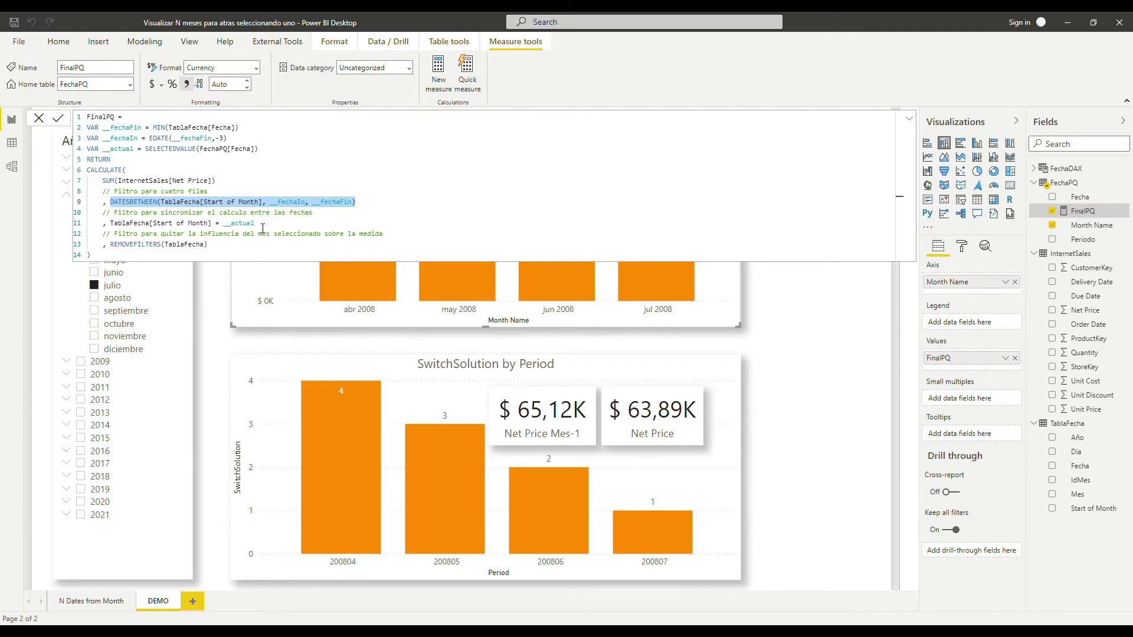
pyautogui.click(366, 206)
pyautogui.moveTo(366, 206); pyautogui.dragTo(111, 204)
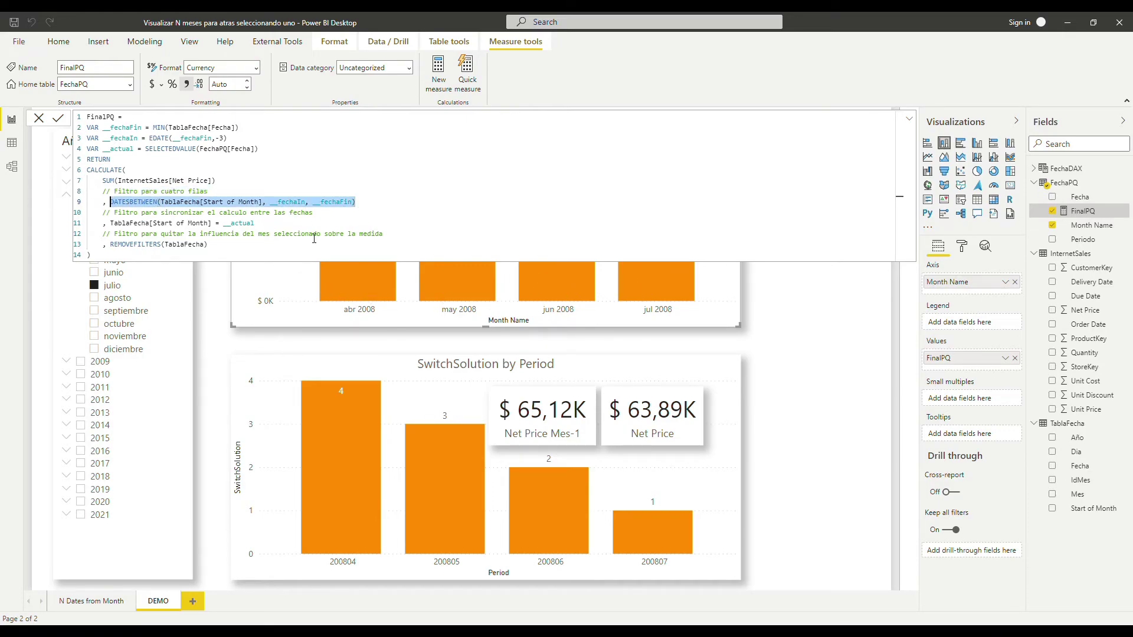
pyautogui.moveTo(264, 224); pyautogui.dragTo(108, 229)
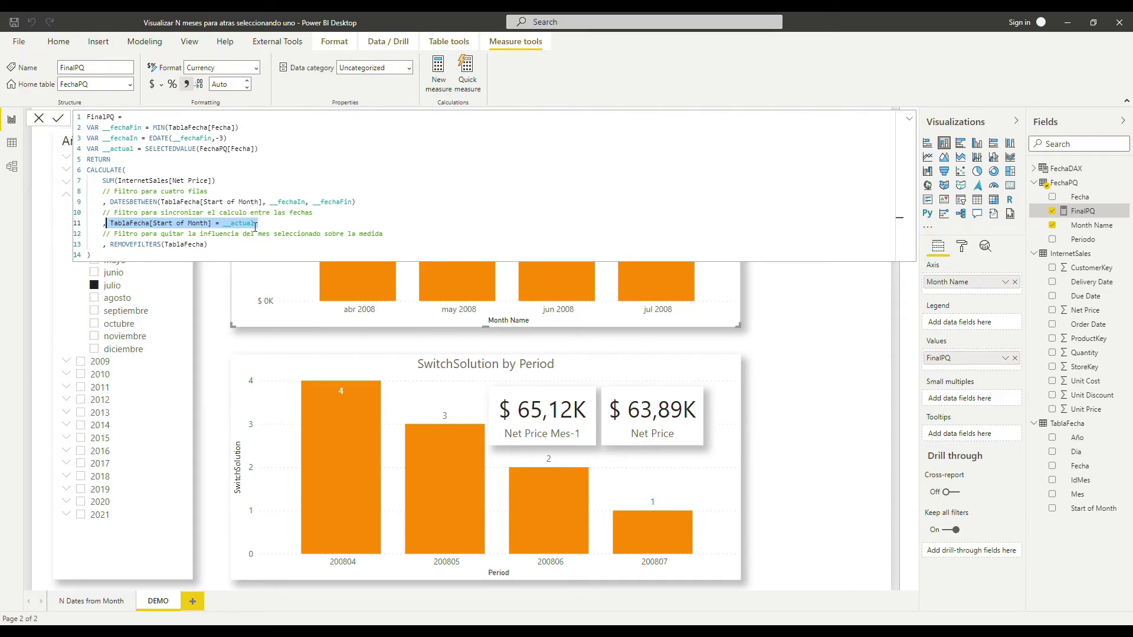
pyautogui.click(278, 229)
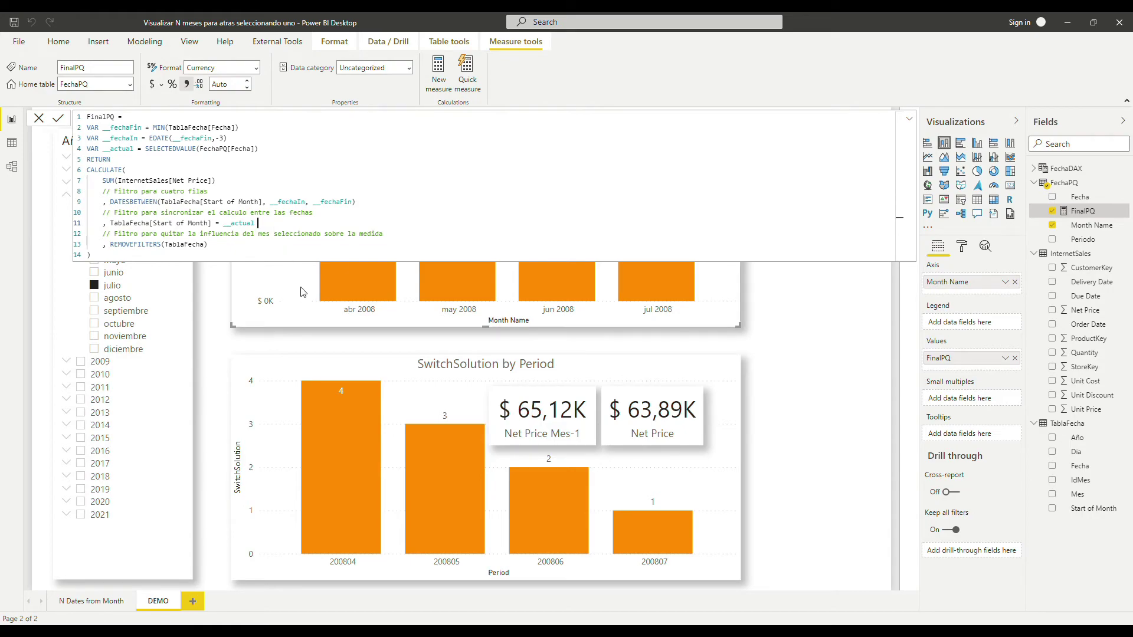
pyautogui.moveTo(670, 288)
pyautogui.moveTo(106, 202); pyautogui.dragTo(373, 207)
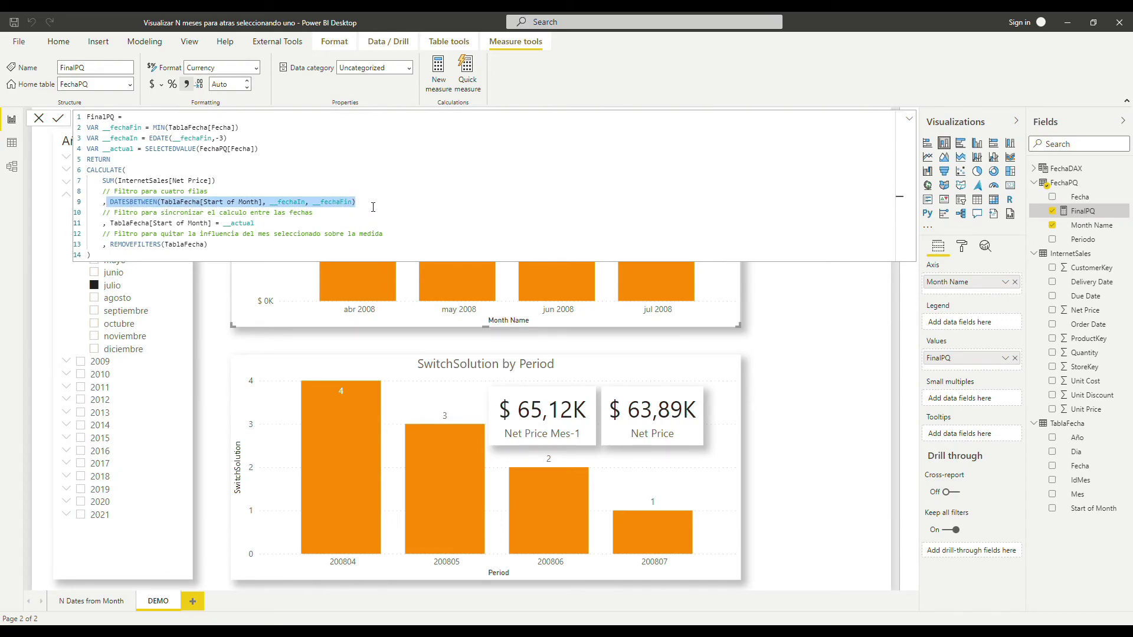
pyautogui.moveTo(208, 245); pyautogui.dragTo(85, 253)
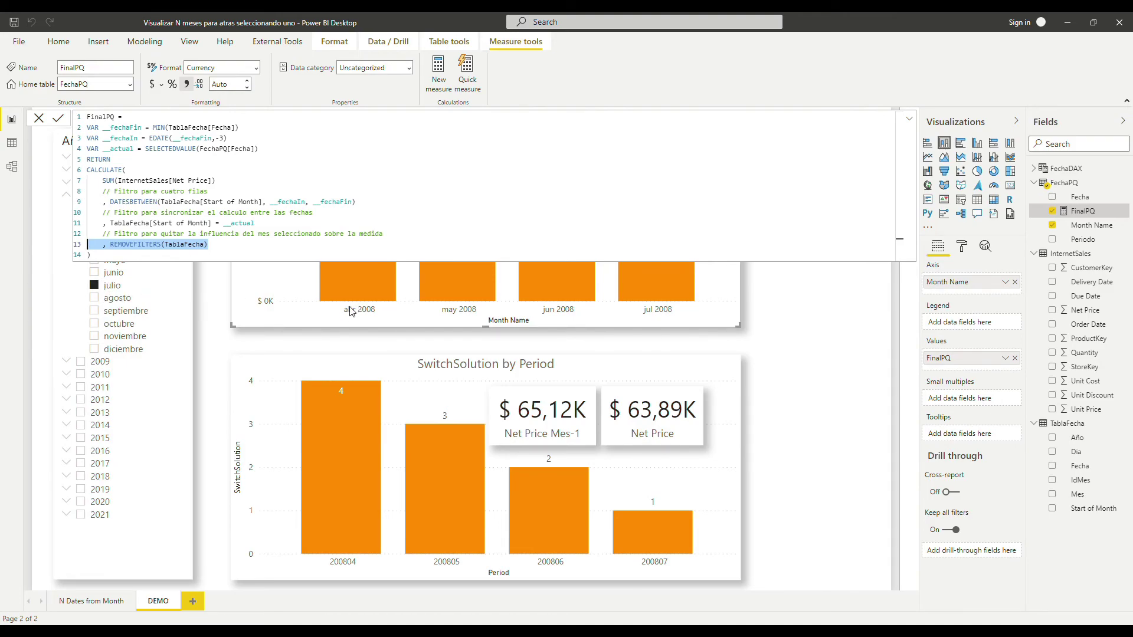
# Close the FinalPQ formula without changes, set the Año, Mes slicer to mayo 2008, and inspect the chart's may 2008 column.
pyautogui.click(39, 121)
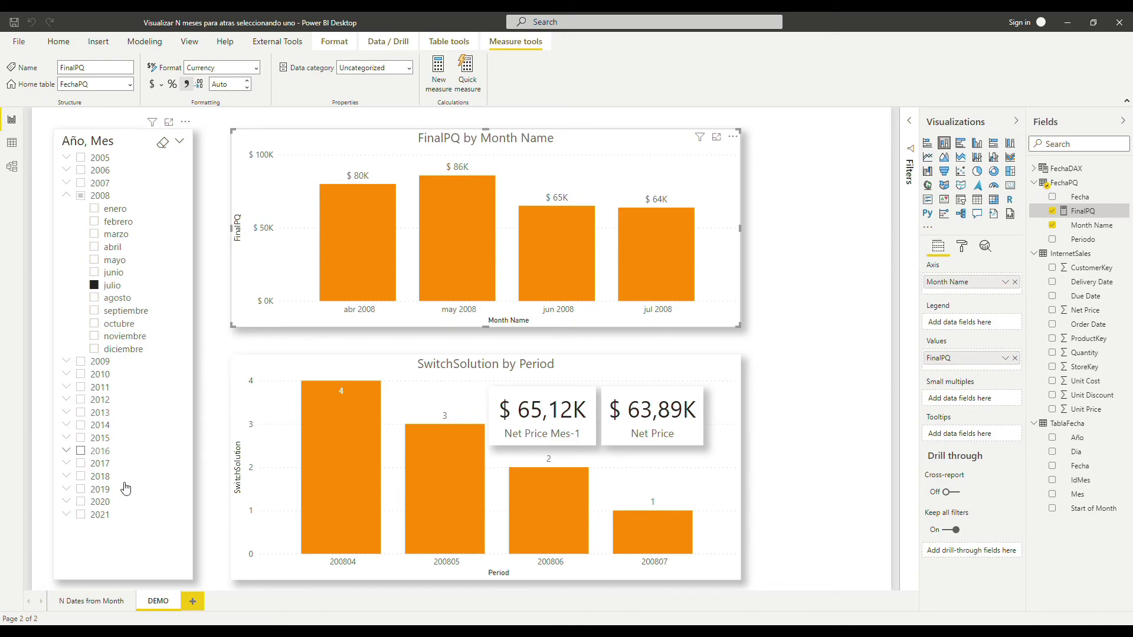
pyautogui.click(113, 264)
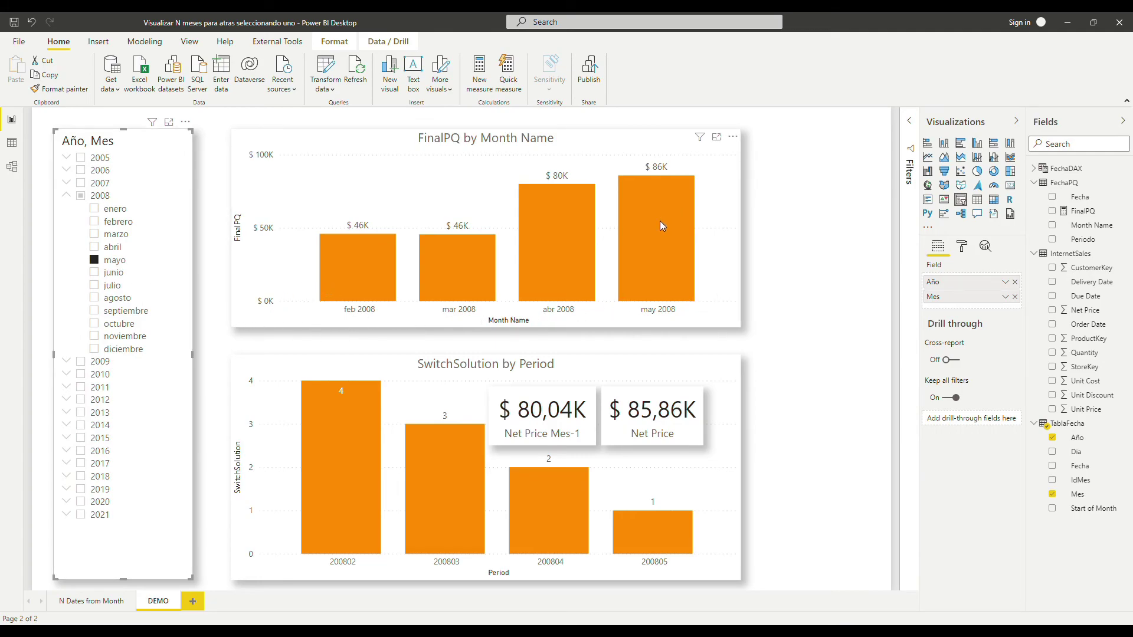
pyautogui.moveTo(661, 226)
pyautogui.rightClick(638, 234)
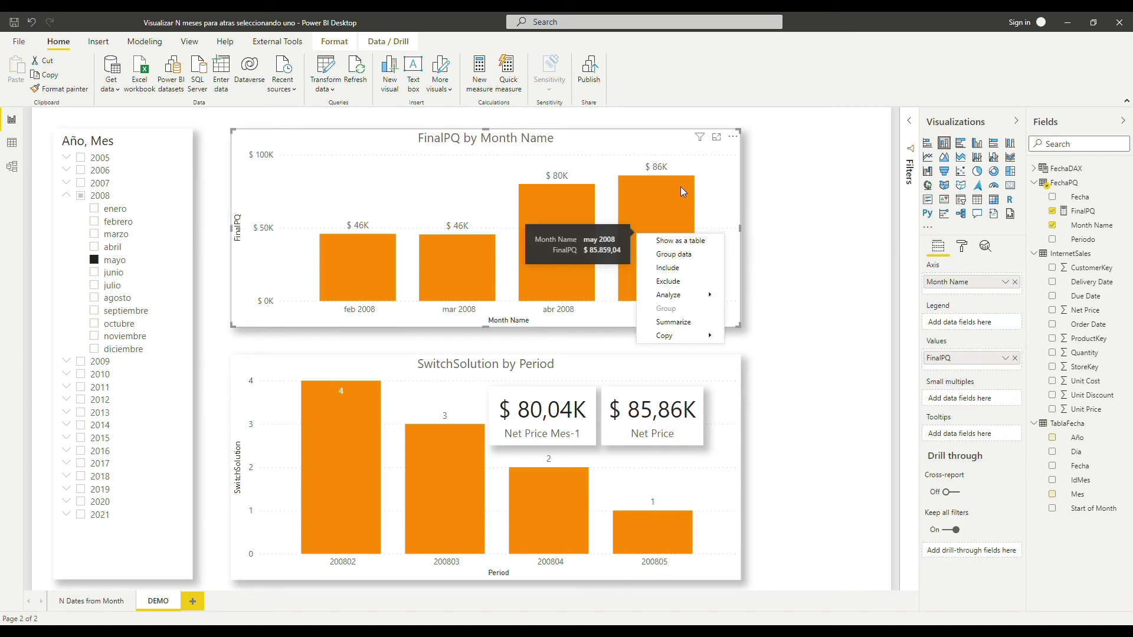
pyautogui.click(824, 292)
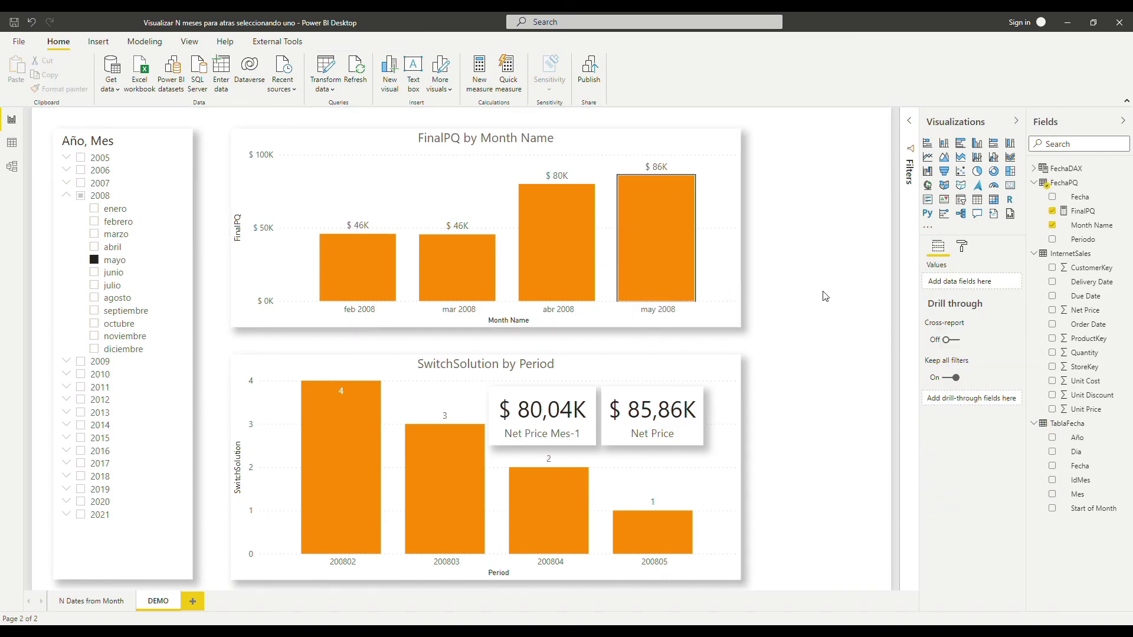